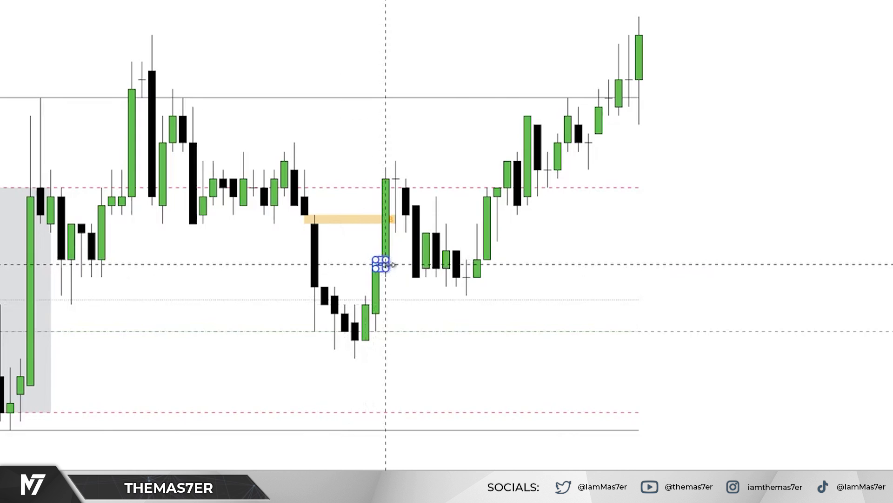
{"action": "left_click_drag", "start_coordinate": [570, 304], "coordinate": [571, 302]}
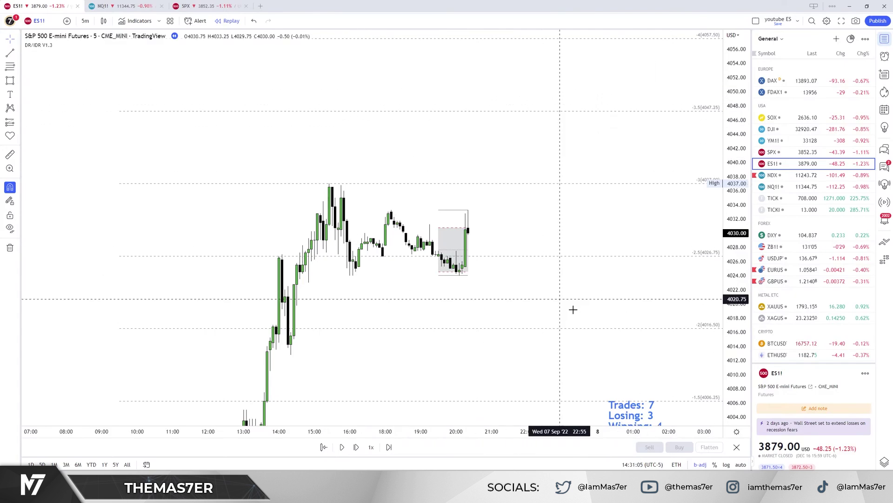
Move the trade statistics note into the empty area above the latest candles and advance the replay by a few bars
{"action": "mouse_move", "coordinate": [640, 415]}
{"action": "left_mouse_down"}
{"action": "mouse_move", "coordinate": [646, 201]}
{"action": "mouse_move", "coordinate": [665, 128]}
{"action": "left_mouse_up"}
{"action": "mouse_move", "coordinate": [583, 223]}
{"action": "left_mouse_down"}
{"action": "mouse_move", "coordinate": [588, 233]}
{"action": "mouse_move", "coordinate": [592, 225]}
{"action": "left_mouse_up"}
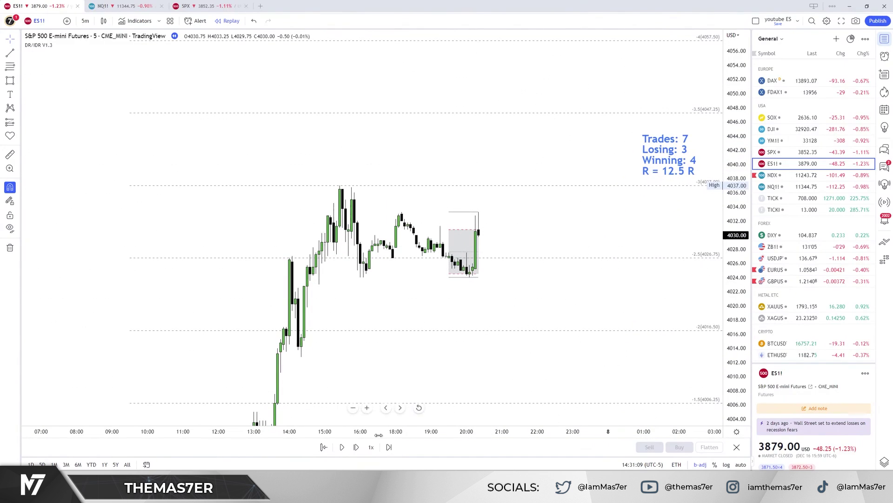
{"action": "left_click", "coordinate": [356, 448]}
{"action": "left_click", "coordinate": [355, 449]}
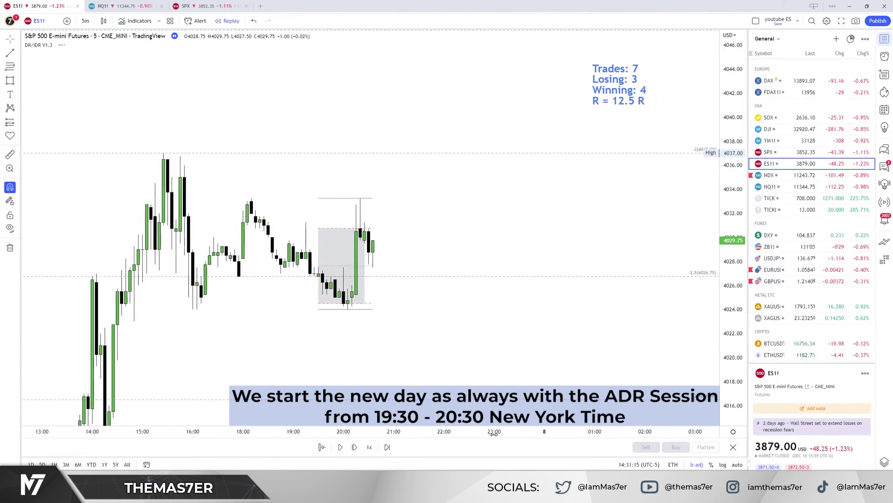
Examine the grey ADR session range from 19:30 to 20:30 and the candles around it
{"action": "left_click_drag", "start_coordinate": [479, 326], "coordinate": [597, 311]}
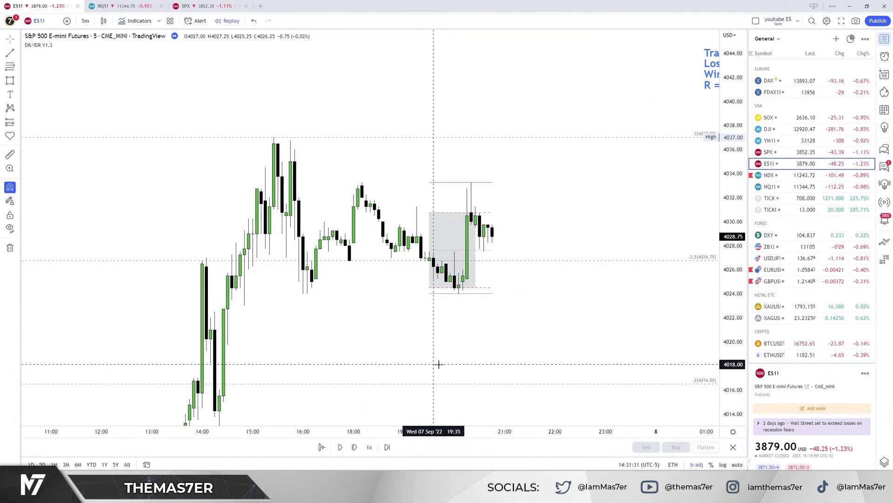
{"action": "left_click_drag", "start_coordinate": [552, 332], "coordinate": [578, 268]}
{"action": "left_click_drag", "start_coordinate": [730, 216], "coordinate": [703, 335]}
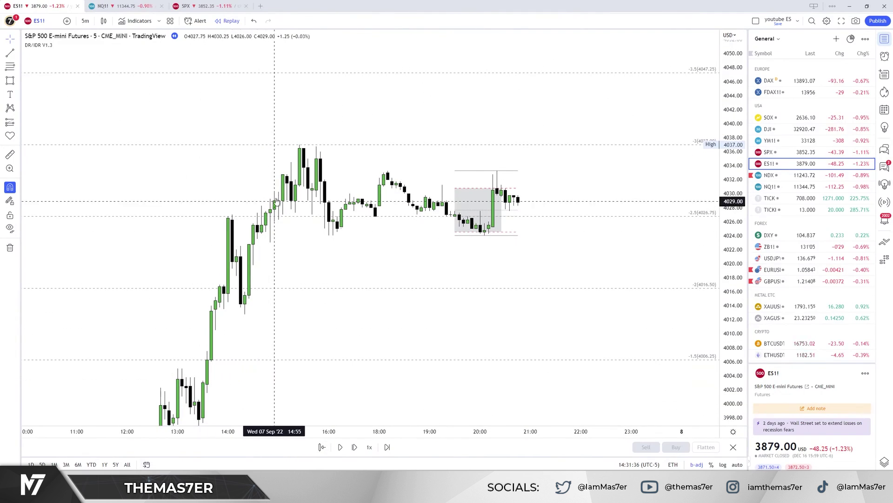
{"action": "left_click_drag", "start_coordinate": [731, 293], "coordinate": [728, 151]}
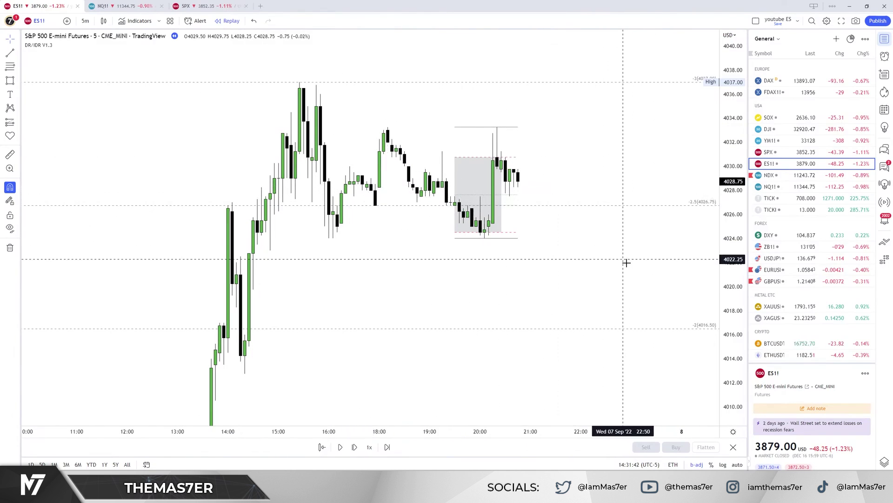
{"action": "left_click_drag", "start_coordinate": [729, 261], "coordinate": [729, 182]}
{"action": "left_click_drag", "start_coordinate": [638, 240], "coordinate": [645, 283]}
{"action": "left_click_drag", "start_coordinate": [528, 431], "coordinate": [503, 431]}
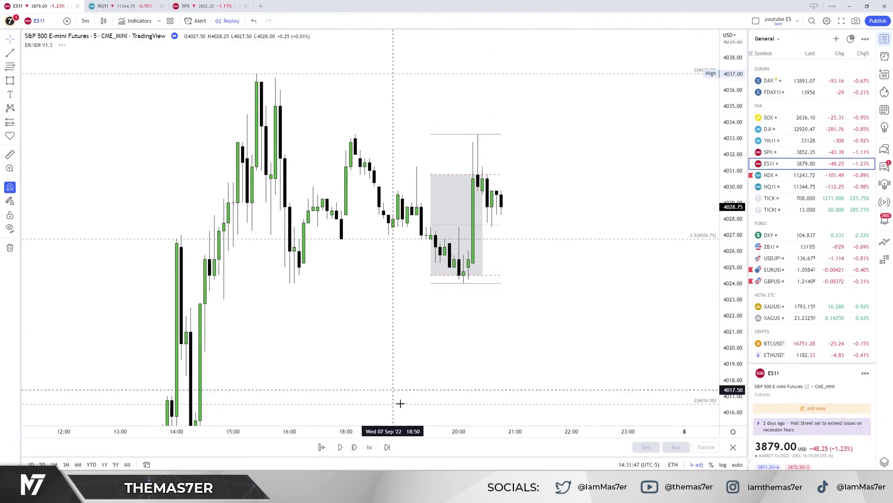
Advance the replay candle by candle to the 22:35 bar on 7 September
{"action": "left_click", "coordinate": [355, 448]}
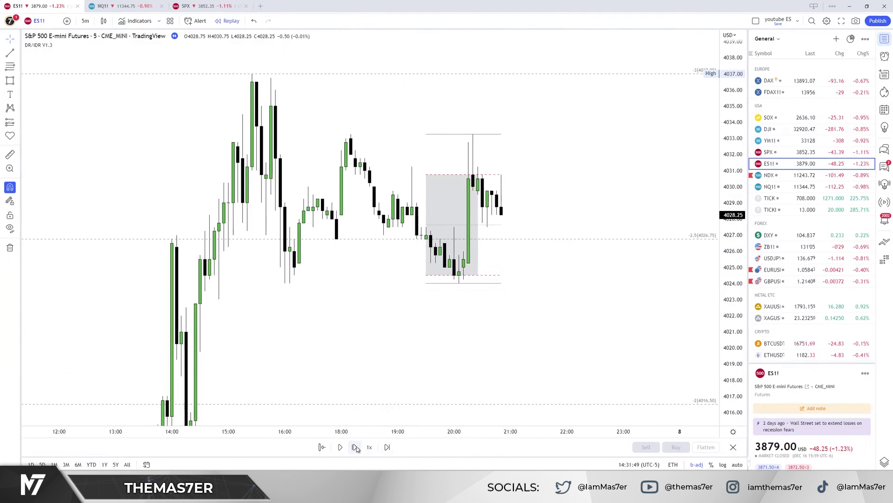
{"action": "left_click", "coordinate": [355, 447]}
{"action": "left_click", "coordinate": [355, 447]}
{"action": "left_click", "coordinate": [355, 447]}
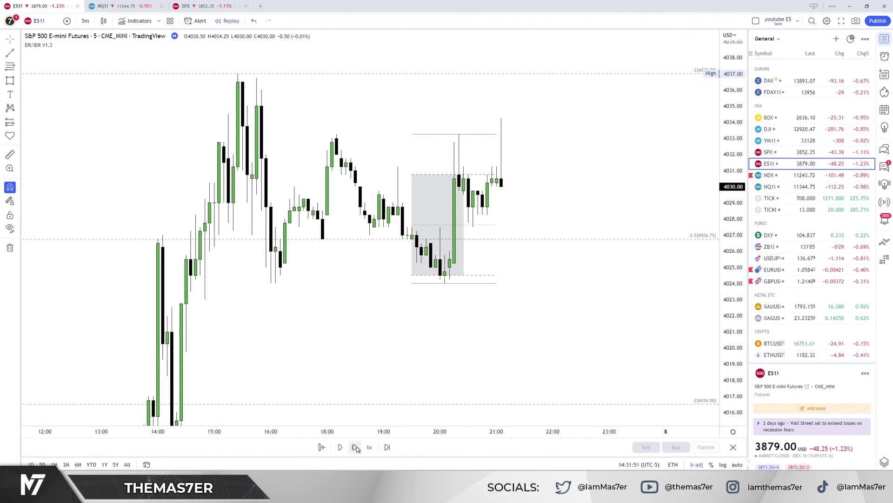
{"action": "left_click", "coordinate": [355, 447]}
{"action": "left_click", "coordinate": [355, 447]}
{"action": "left_click", "coordinate": [355, 447]}
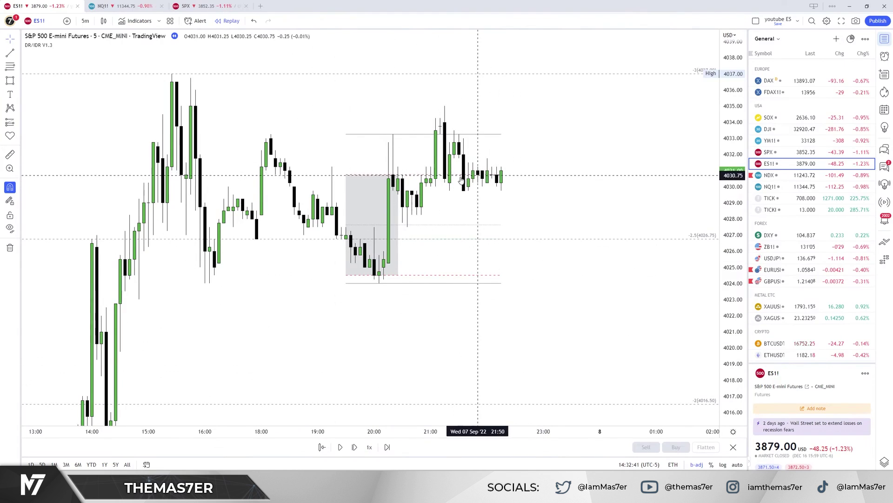
{"action": "left_click", "coordinate": [355, 447]}
{"action": "left_click", "coordinate": [355, 447]}
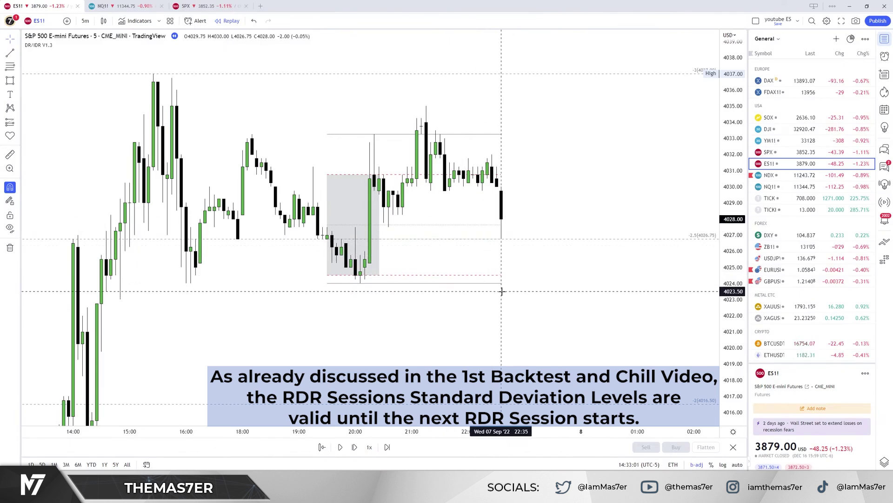
Mark the price gap between 4030.00 and 4029.75 with a rectangle starting at the 22:30 candle and extending past the latest bar
{"action": "left_click_drag", "start_coordinate": [675, 295], "coordinate": [674, 262]}
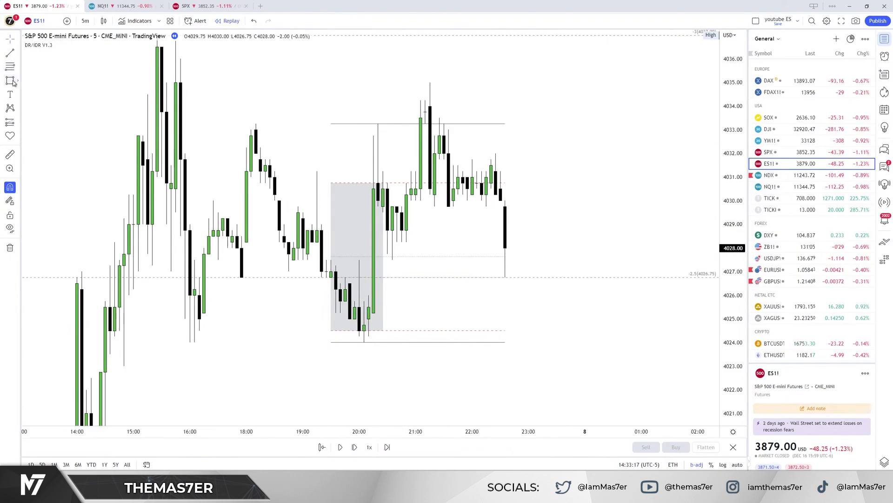
{"action": "left_click", "coordinate": [502, 203]}
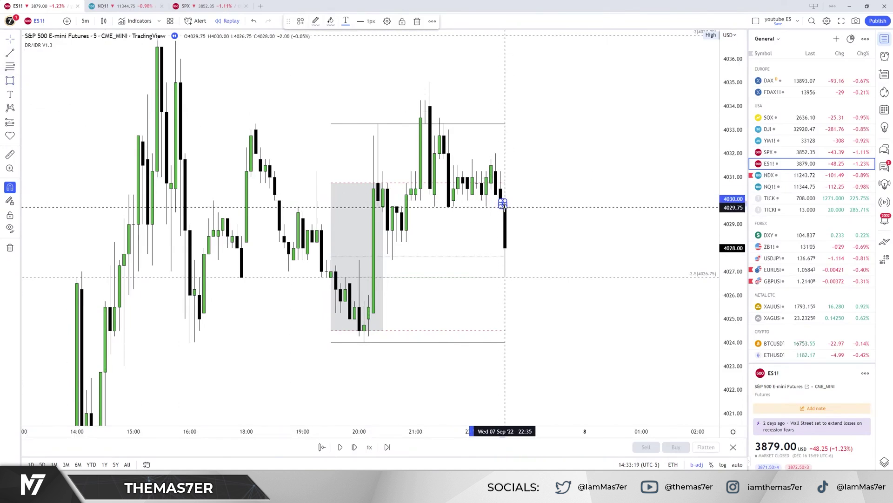
{"action": "left_click_drag", "start_coordinate": [502, 203], "coordinate": [541, 203]}
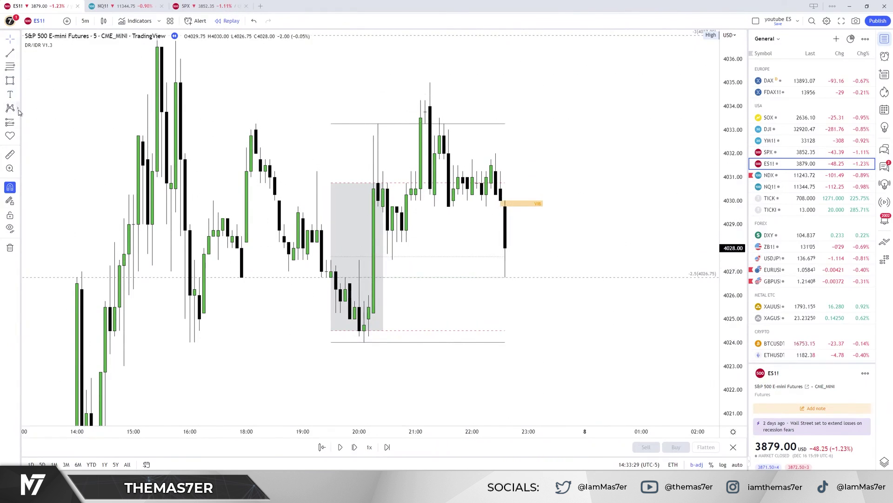
Place a long position with entry at 4028.00, stop at 4026.25 and target at 4035.00
{"action": "left_click", "coordinate": [19, 125]}
{"action": "left_click", "coordinate": [53, 122]}
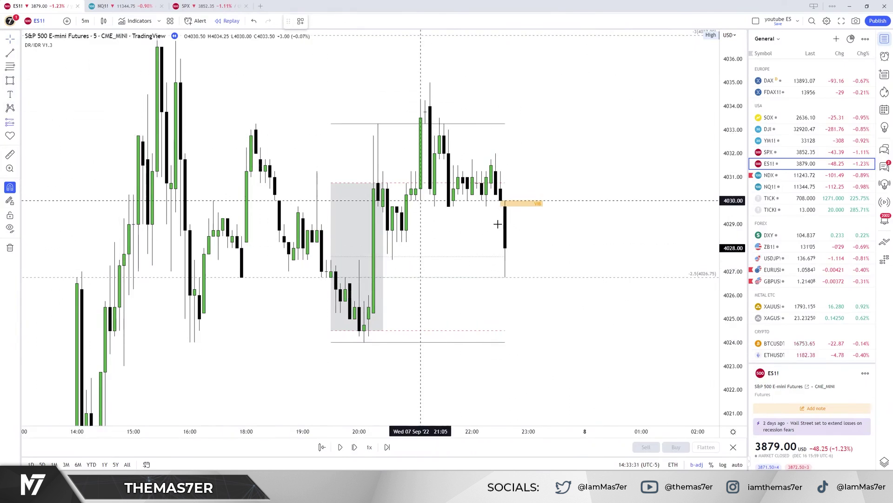
{"action": "left_click", "coordinate": [540, 247]}
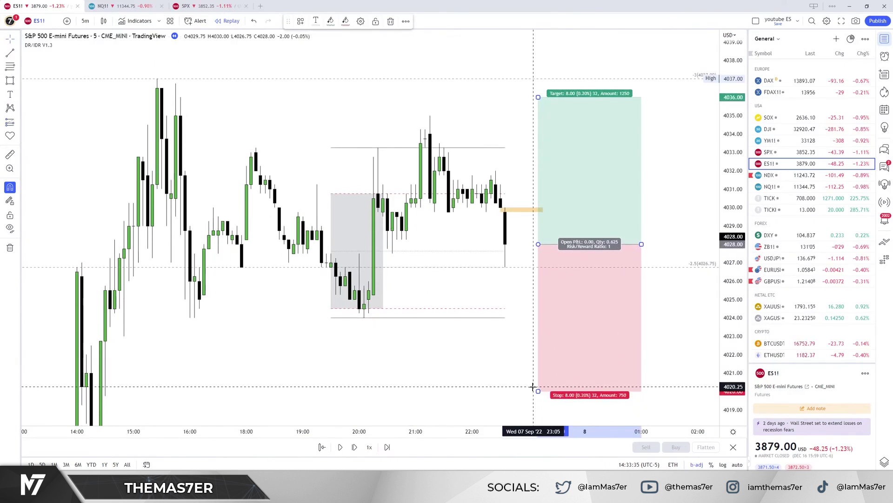
{"action": "left_click_drag", "start_coordinate": [538, 396], "coordinate": [525, 275]}
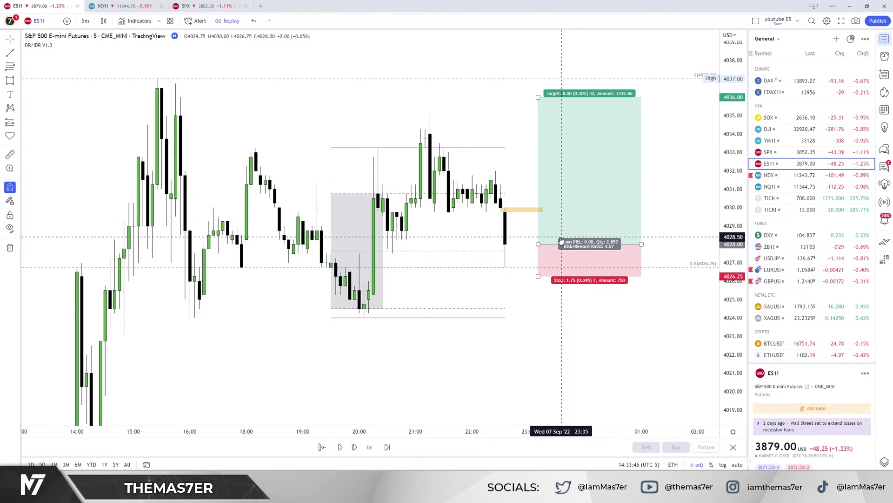
{"action": "left_click_drag", "start_coordinate": [538, 97], "coordinate": [538, 116]}
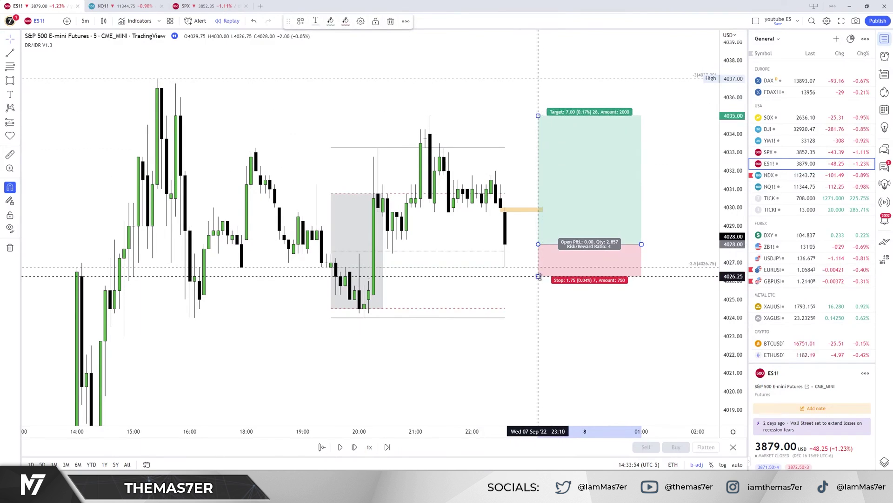
Try the long position with the stop at 4024.00 and the target at 4037.00, and return the target to 4035.00
{"action": "left_click_drag", "start_coordinate": [538, 276], "coordinate": [537, 317]}
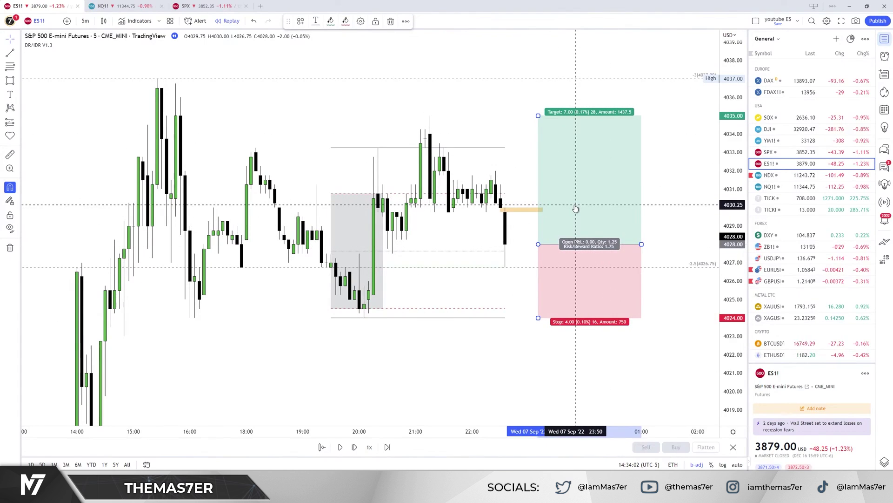
{"action": "left_click_drag", "start_coordinate": [539, 115], "coordinate": [539, 80]}
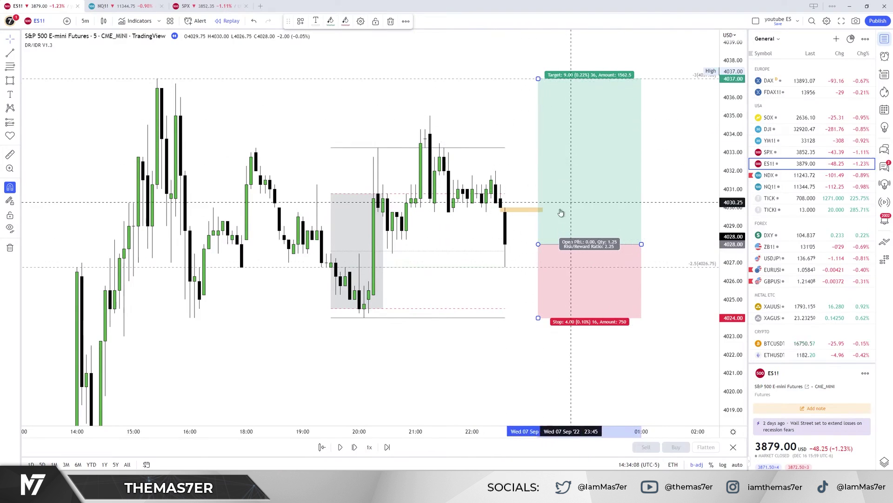
{"action": "left_click_drag", "start_coordinate": [539, 78], "coordinate": [539, 84]}
{"action": "left_click_drag", "start_coordinate": [538, 84], "coordinate": [538, 115]}
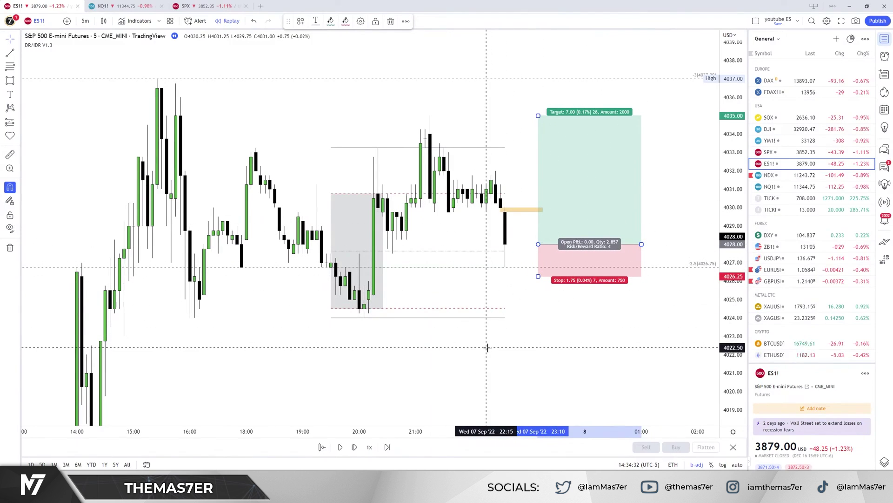
Advance the replay by a few candles to follow the long position from 4028.00
{"action": "left_click", "coordinate": [357, 447]}
{"action": "left_click", "coordinate": [357, 447]}
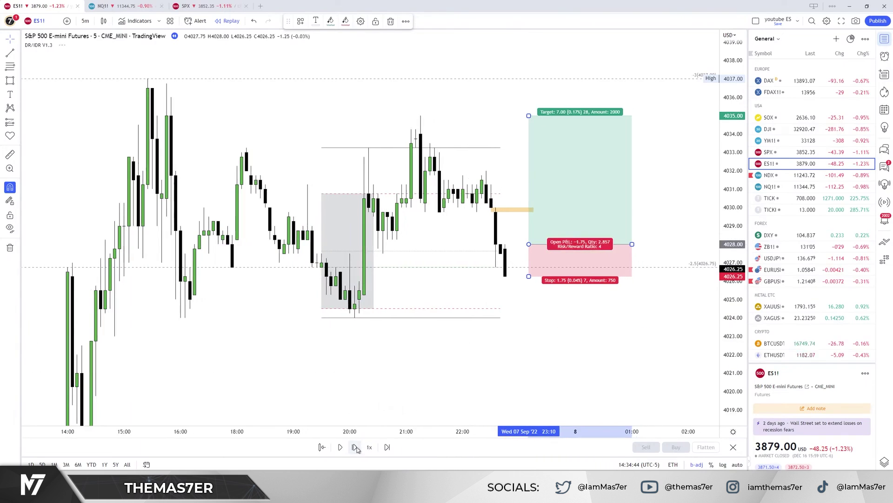
{"action": "left_click", "coordinate": [356, 447]}
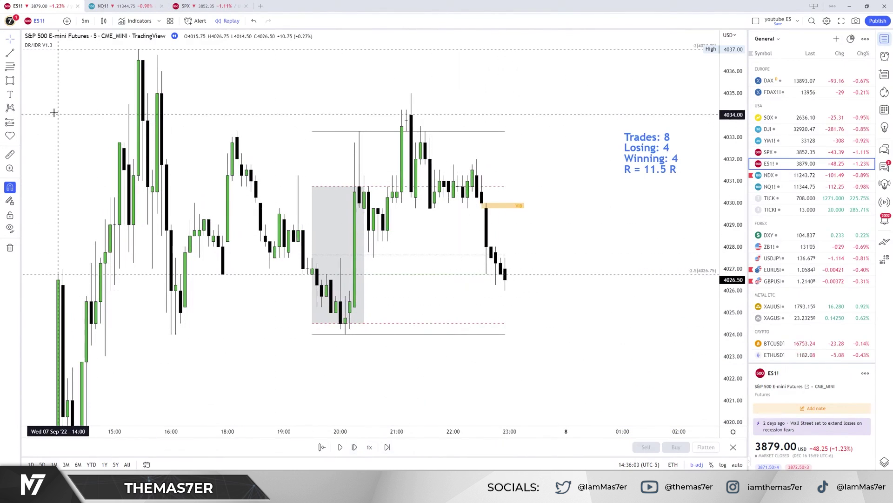
Place a new long position with entry at 4026.50, stop at 4023.50 and target at 4035.00
{"action": "left_click", "coordinate": [19, 125]}
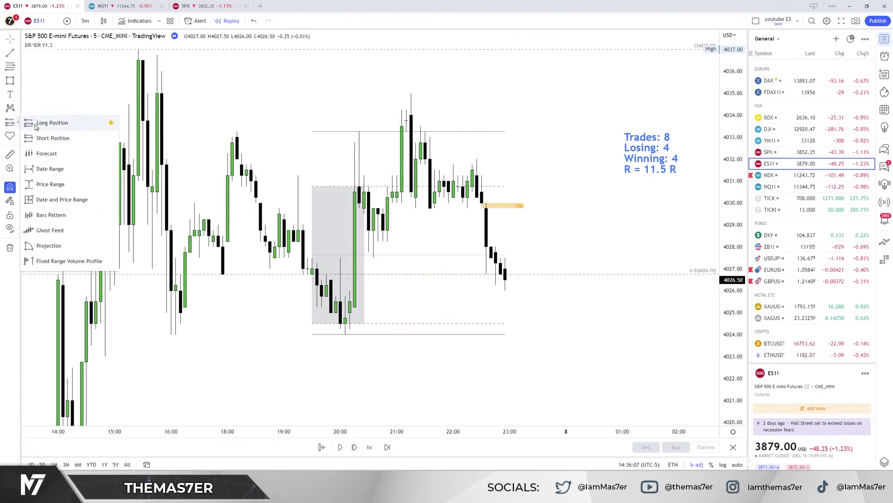
{"action": "left_click", "coordinate": [60, 122]}
{"action": "left_click", "coordinate": [524, 279]}
{"action": "left_click", "coordinate": [523, 376]}
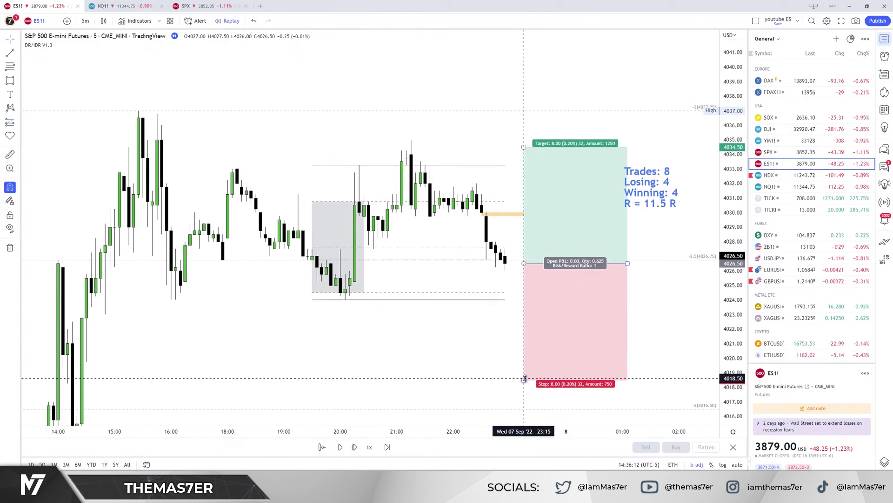
{"action": "left_click_drag", "start_coordinate": [524, 378], "coordinate": [524, 307]}
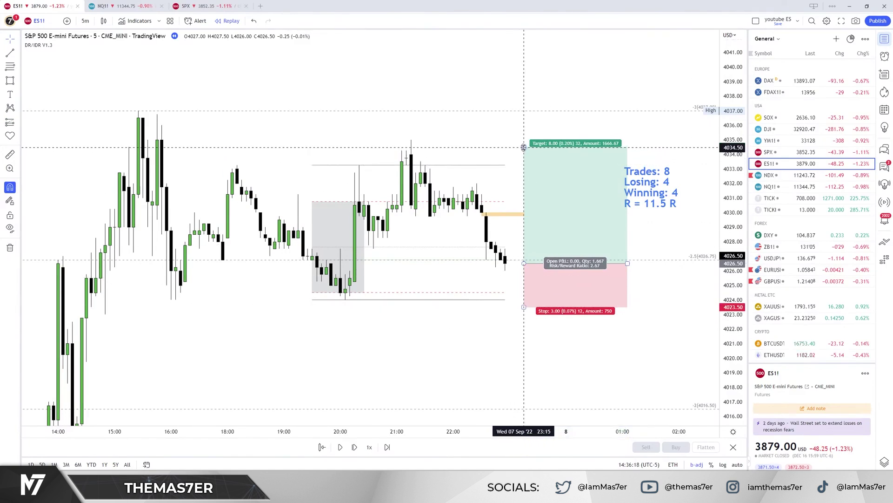
{"action": "left_click_drag", "start_coordinate": [524, 148], "coordinate": [524, 140]}
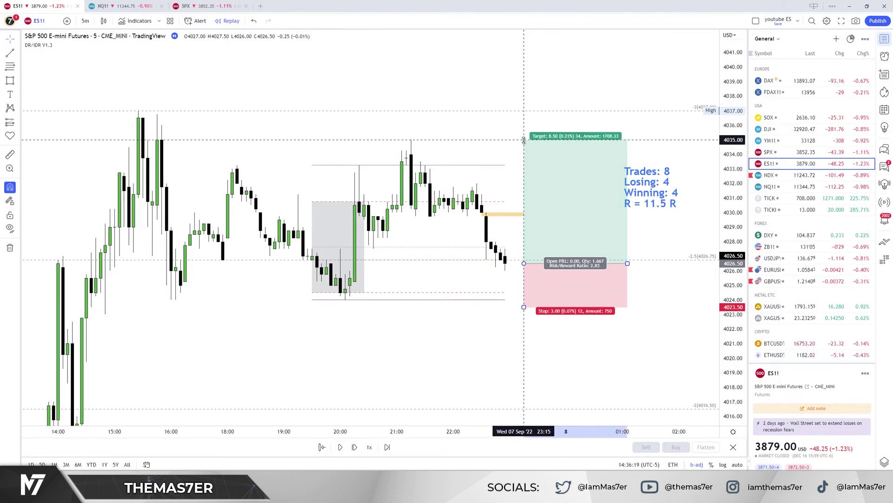
{"action": "left_click", "coordinate": [684, 300]}
Move the trade statistics note clear of the long position and advance the replay to about 23:40
{"action": "left_click_drag", "start_coordinate": [741, 214], "coordinate": [740, 241]}
{"action": "left_click_drag", "start_coordinate": [656, 197], "coordinate": [680, 193]}
{"action": "left_click", "coordinate": [355, 447]}
{"action": "left_click", "coordinate": [354, 447]}
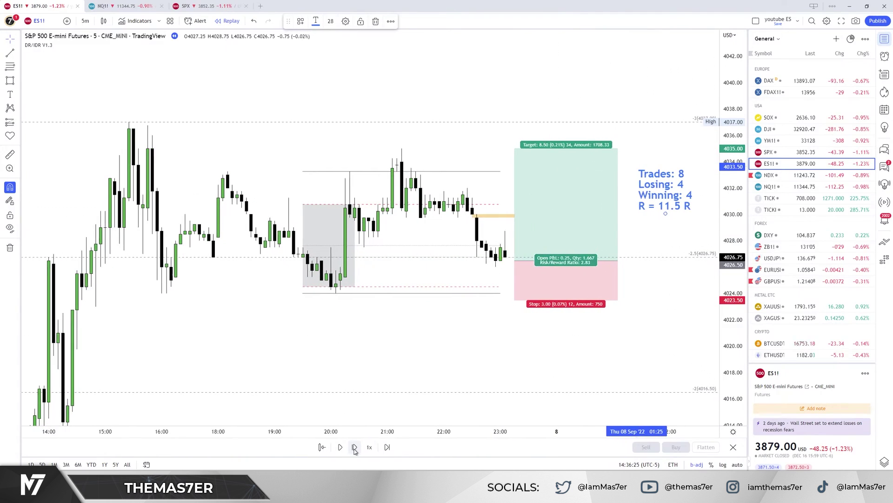
{"action": "left_click", "coordinate": [354, 448]}
{"action": "left_click", "coordinate": [354, 448]}
{"action": "left_click", "coordinate": [354, 448]}
{"action": "left_click", "coordinate": [354, 448]}
{"action": "left_click", "coordinate": [354, 449]}
{"action": "left_click_drag", "start_coordinate": [734, 347], "coordinate": [734, 253]}
{"action": "left_click_drag", "start_coordinate": [514, 436], "coordinate": [458, 436]}
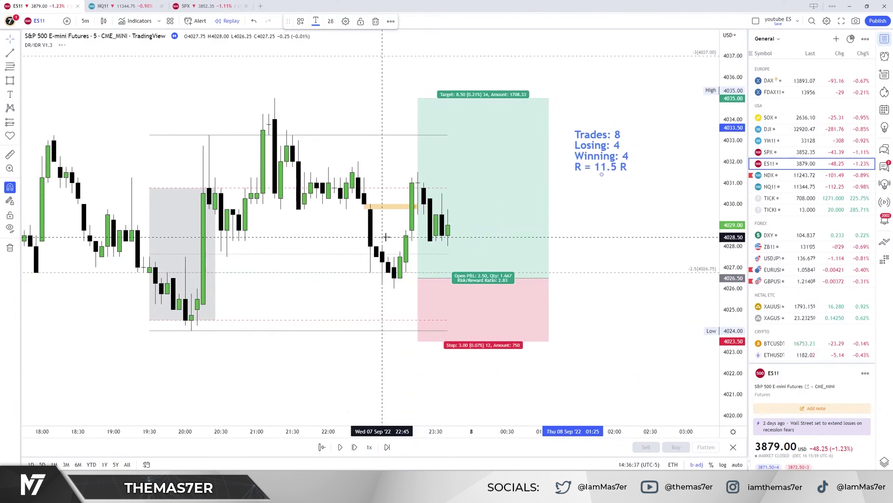
{"action": "left_click", "coordinate": [450, 240]}
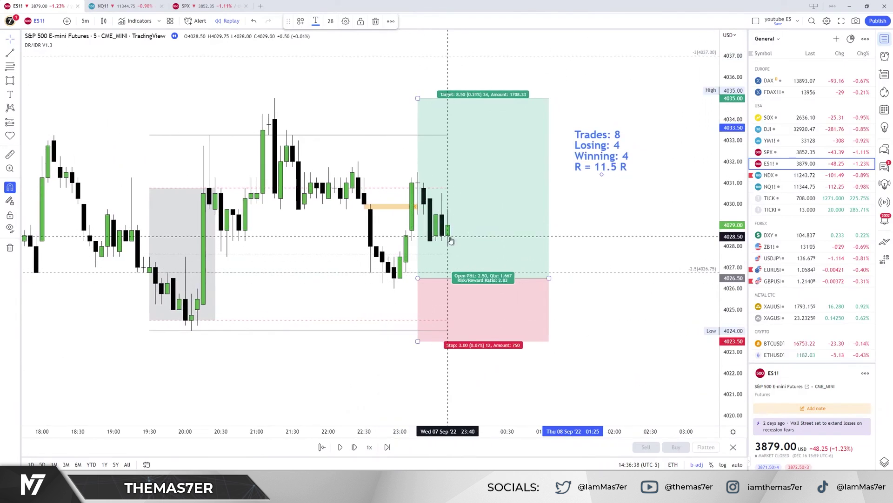
Advance the replay candle by candle until price reaches the long position's 4035.00 target
{"action": "left_click", "coordinate": [355, 448]}
{"action": "left_click", "coordinate": [354, 448]}
{"action": "left_click", "coordinate": [354, 448]}
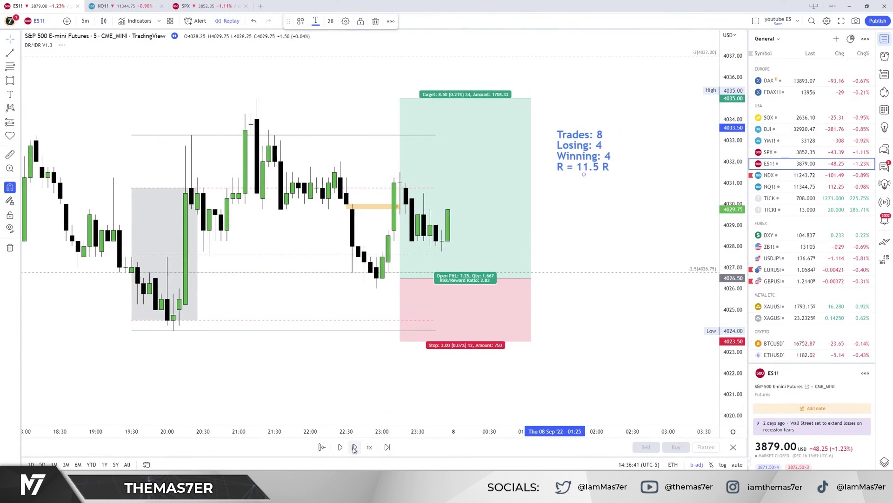
{"action": "left_click", "coordinate": [354, 448]}
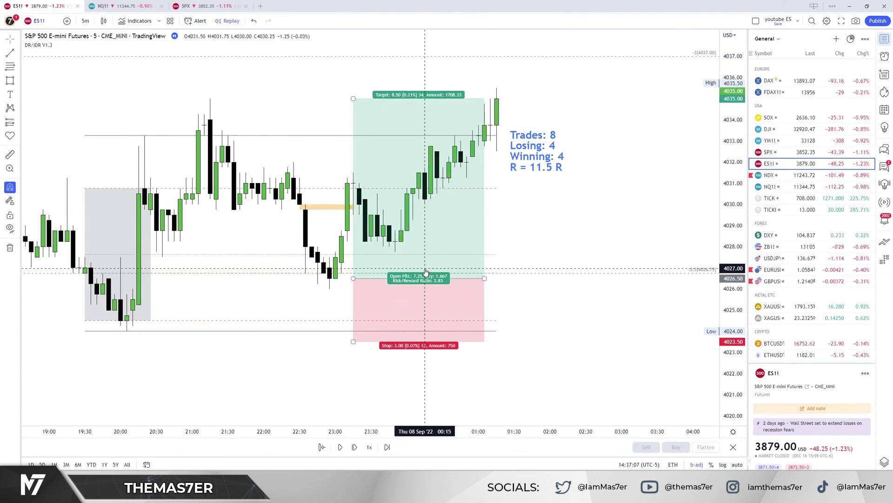
Delete the long position and update the statistics note to Trades: 9, Losing: 4, Winning: 5, R = 14.5 R
{"action": "left_click", "coordinate": [453, 248]}
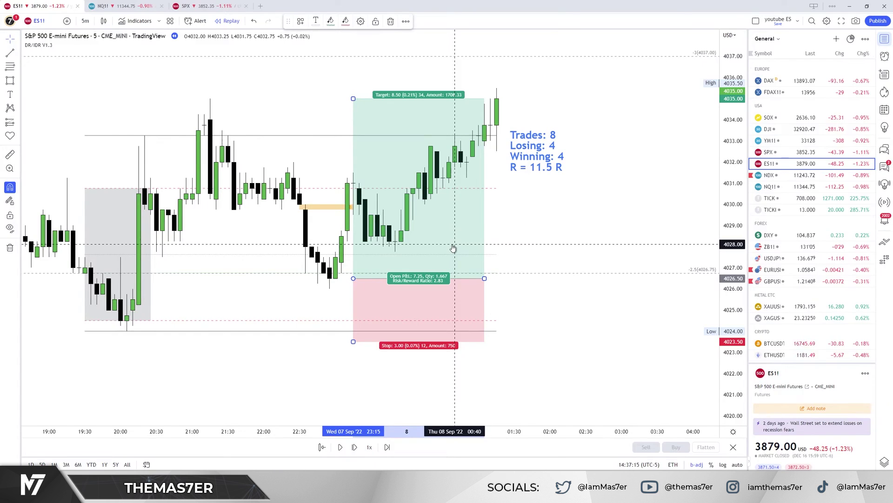
{"action": "key", "text": "Delete"}
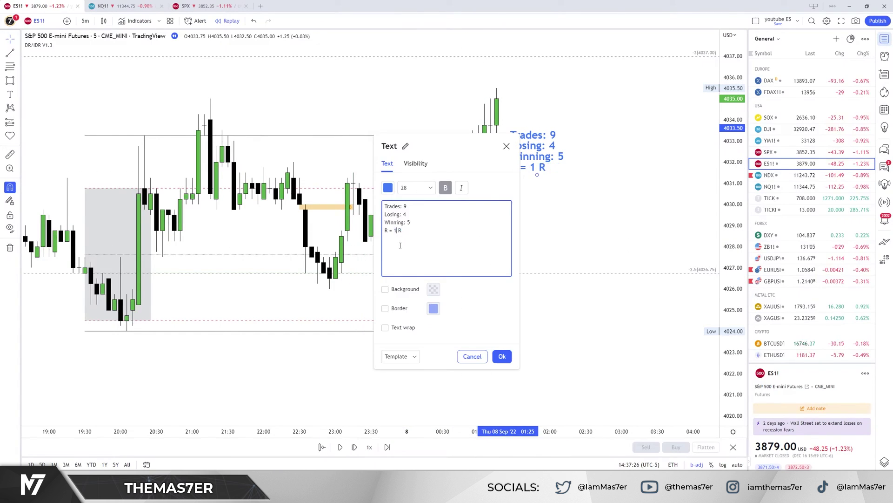
{"action": "left_click", "coordinate": [502, 356]}
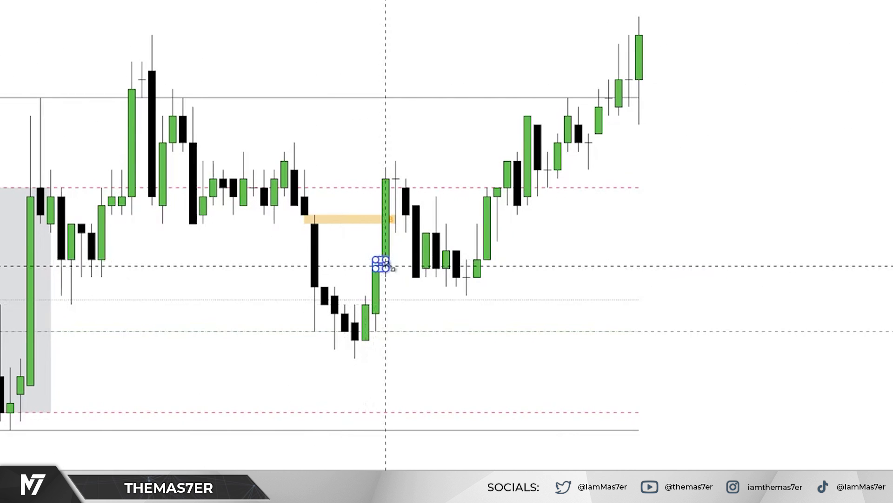
Mark the 4028.50–4028.75 price gap with a rectangle, and sketch a trend line falling from 4032.75 to 4021.50 beyond the latest candle
{"action": "left_click", "coordinate": [571, 312]}
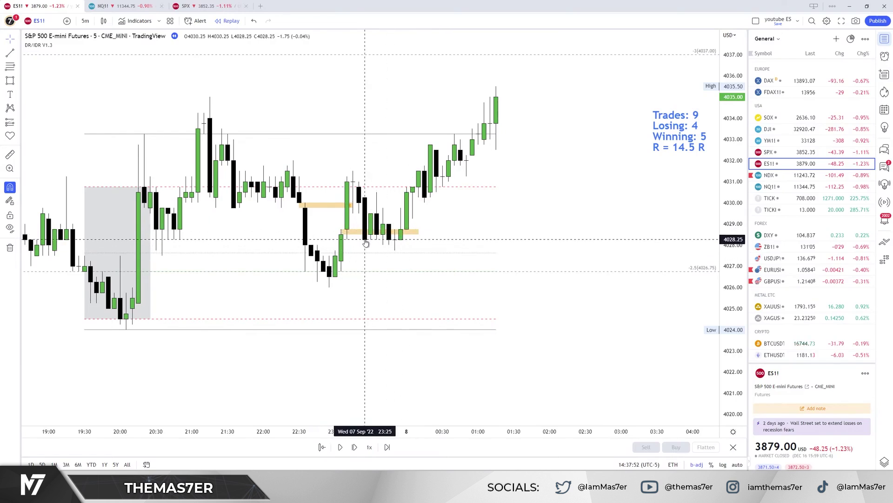
{"action": "left_click", "coordinate": [364, 235]}
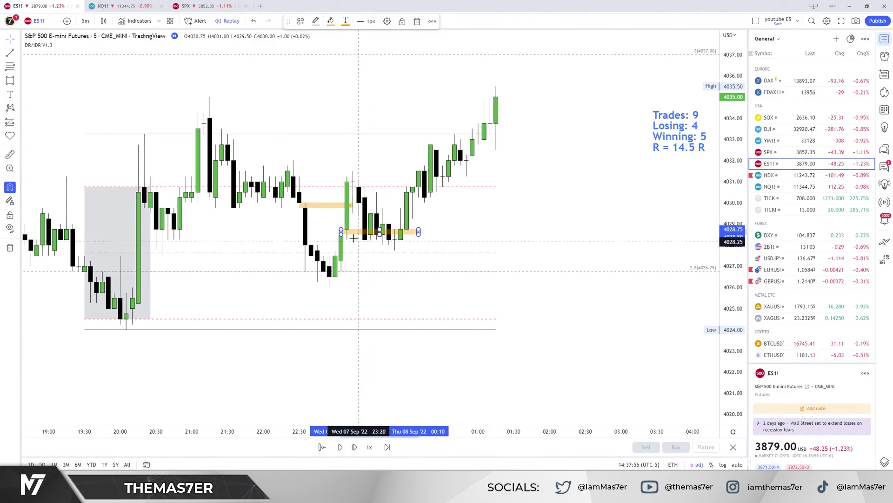
{"action": "left_click", "coordinate": [9, 53]}
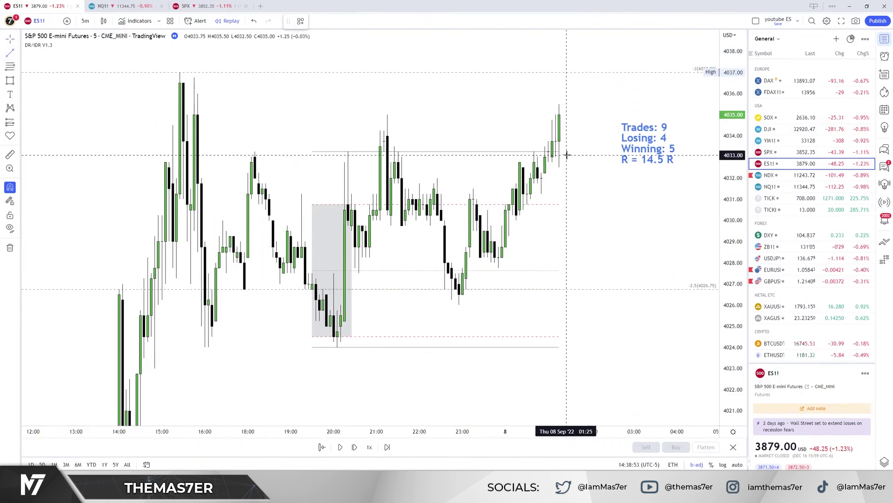
{"action": "left_click_drag", "start_coordinate": [567, 154], "coordinate": [641, 400]}
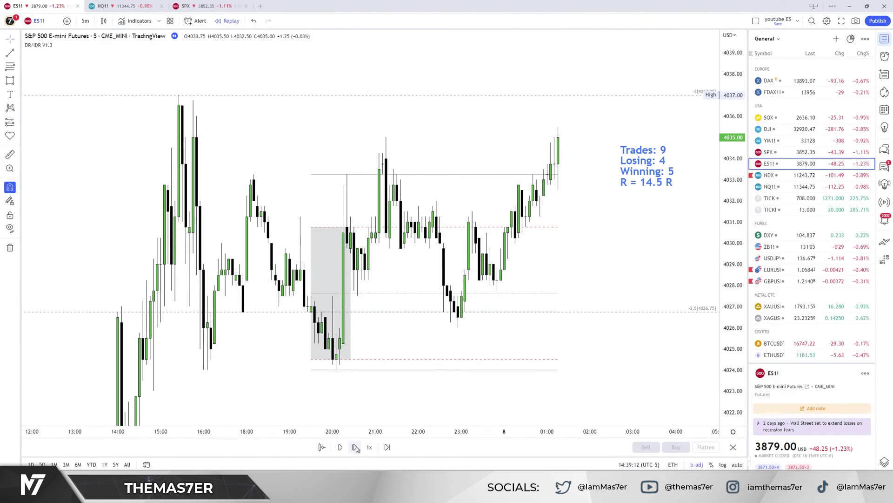
Advance the replay candle by candle to about 02:50 on 8 September
{"action": "left_click", "coordinate": [355, 447]}
{"action": "left_click", "coordinate": [355, 447]}
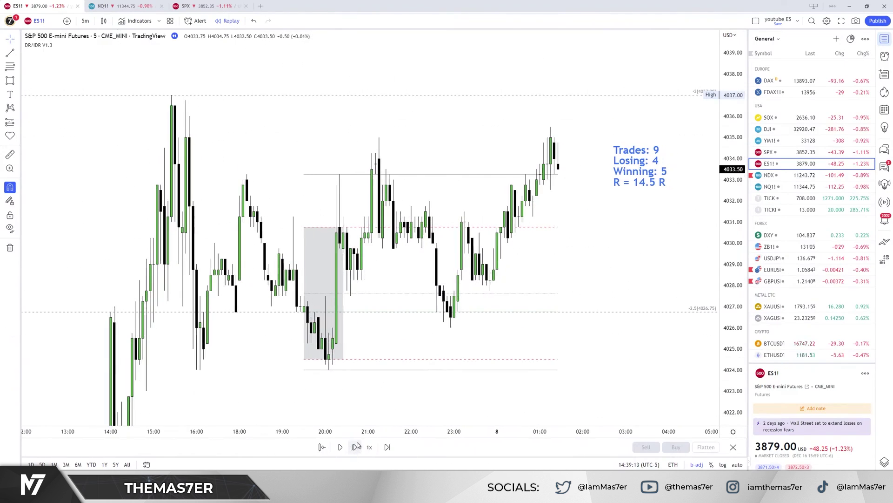
{"action": "left_click", "coordinate": [355, 448]}
{"action": "left_click", "coordinate": [355, 447]}
{"action": "left_click", "coordinate": [355, 447]}
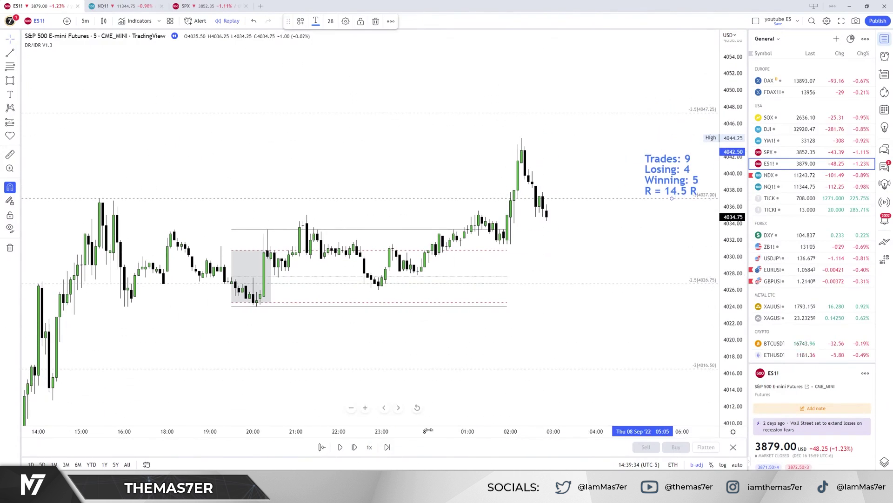
{"action": "left_click_drag", "start_coordinate": [429, 430], "coordinate": [573, 419]}
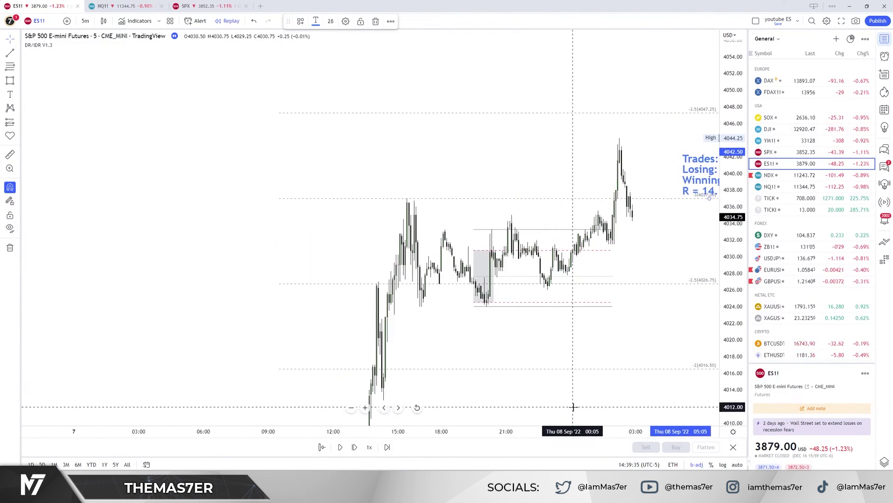
{"action": "left_click_drag", "start_coordinate": [624, 330], "coordinate": [593, 215]}
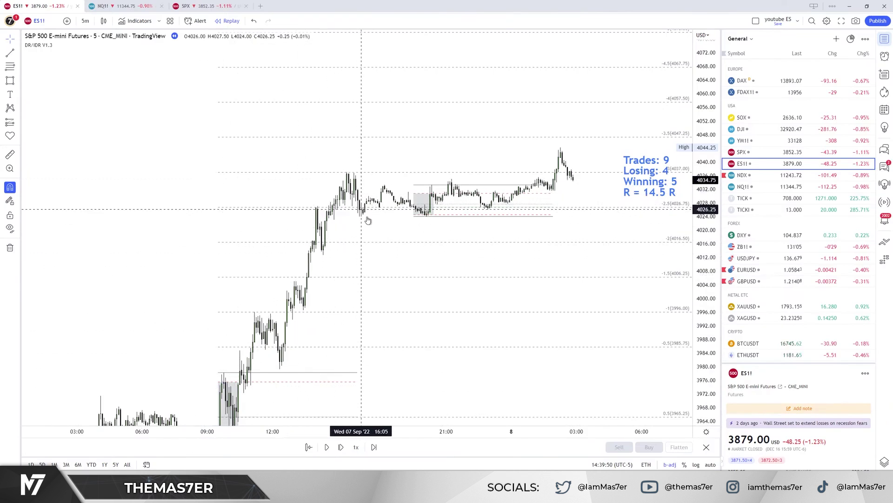
{"action": "left_click_drag", "start_coordinate": [707, 318], "coordinate": [698, 177]}
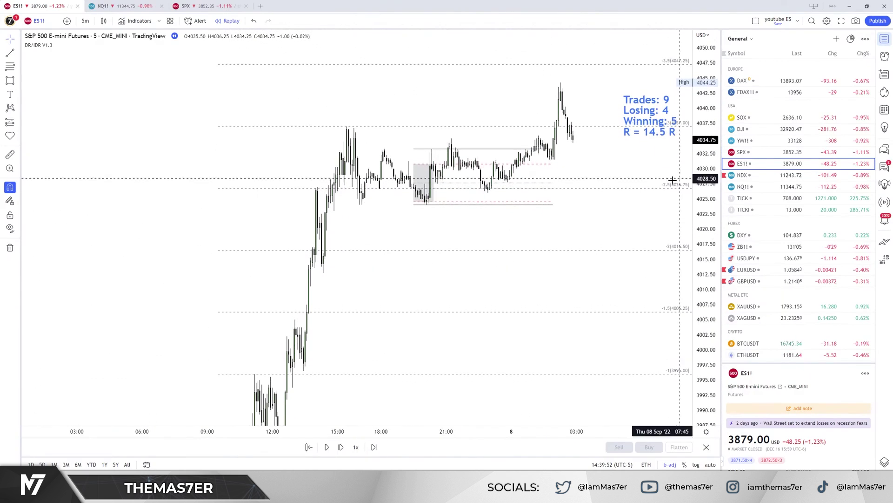
{"action": "left_click_drag", "start_coordinate": [498, 433], "coordinate": [403, 439]}
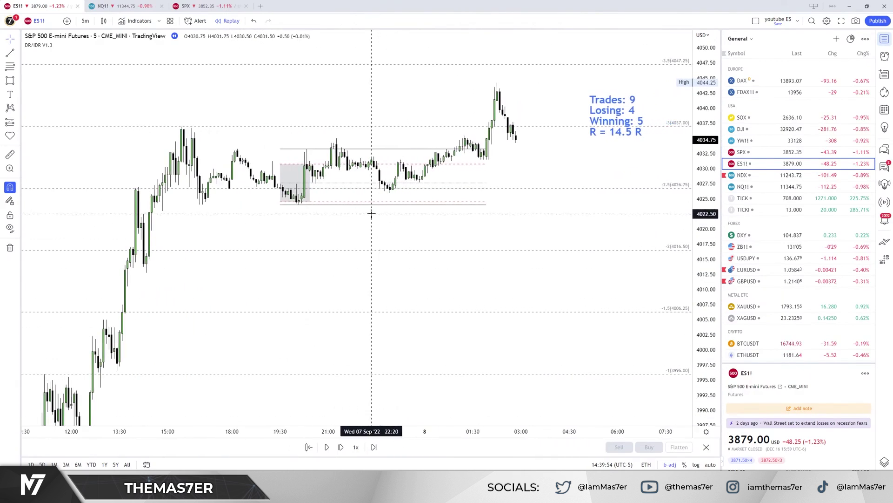
{"action": "left_click_drag", "start_coordinate": [371, 214], "coordinate": [434, 279]}
{"action": "left_click_drag", "start_coordinate": [706, 320], "coordinate": [705, 156]}
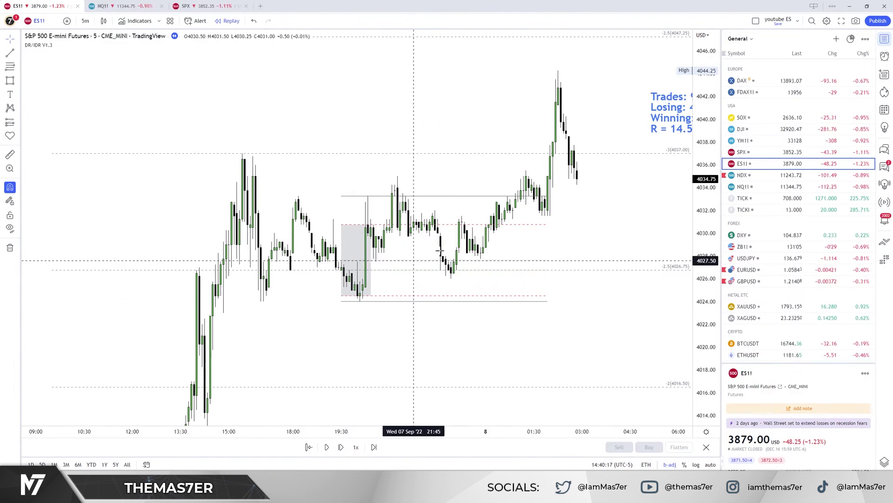
Open the DR/IDR indicator's settings and review the RDR, ADR and ODR time windows, including the ODR Lines Time
{"action": "double_click", "coordinate": [365, 258]}
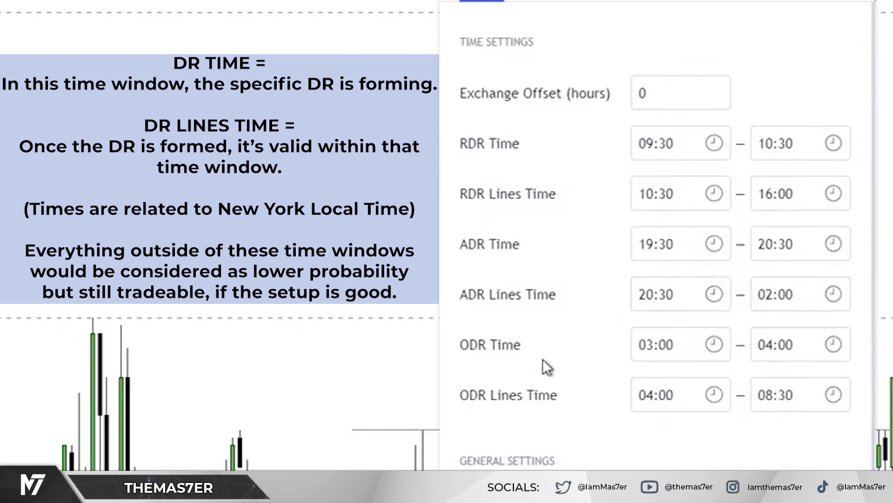
{"action": "left_click", "coordinate": [689, 396]}
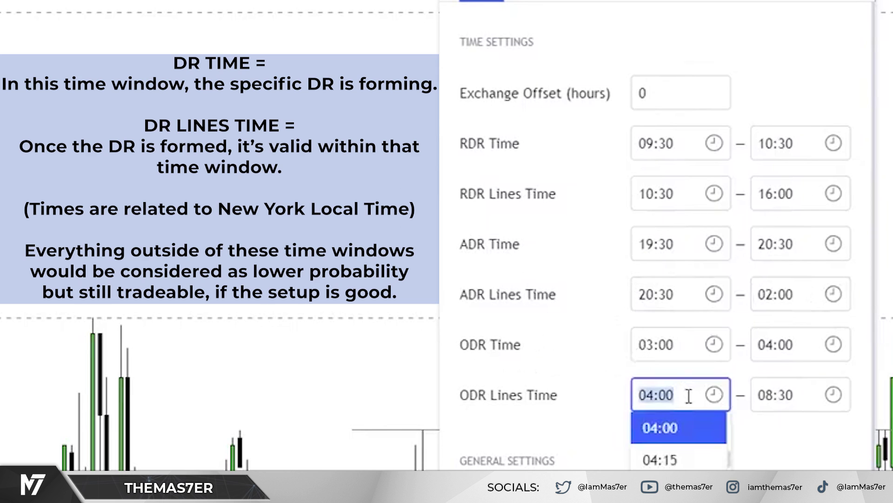
{"action": "left_click", "coordinate": [819, 389]}
{"action": "left_click", "coordinate": [564, 389]}
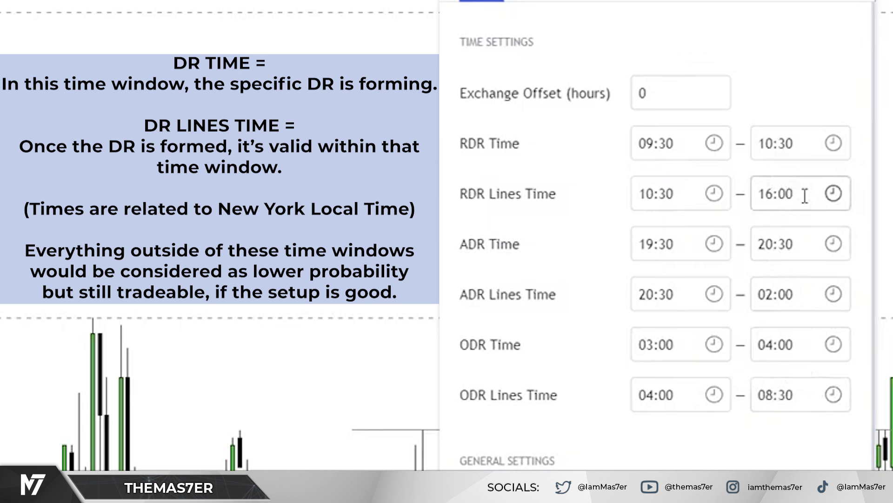
{"action": "left_click", "coordinate": [516, 468]}
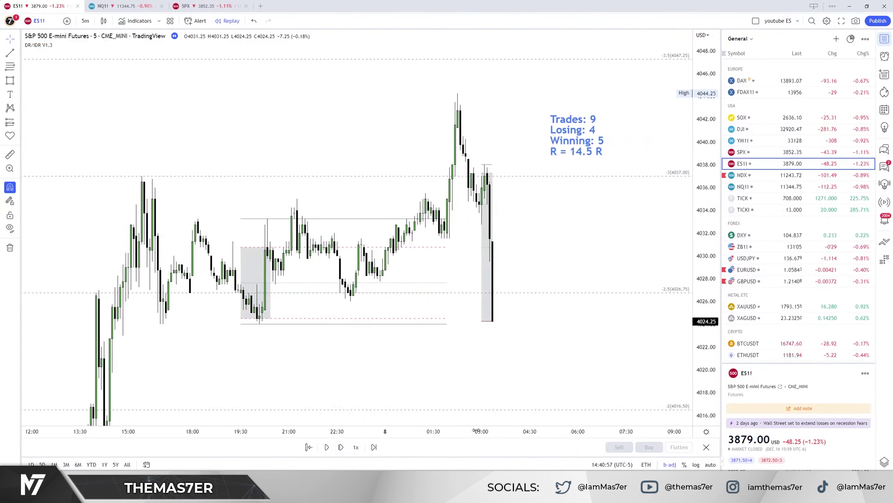
Advance the replay through the forming ODR range to the 03:55 candle
{"action": "left_click_drag", "start_coordinate": [476, 430], "coordinate": [434, 428]}
{"action": "left_click_drag", "start_coordinate": [473, 348], "coordinate": [580, 329]}
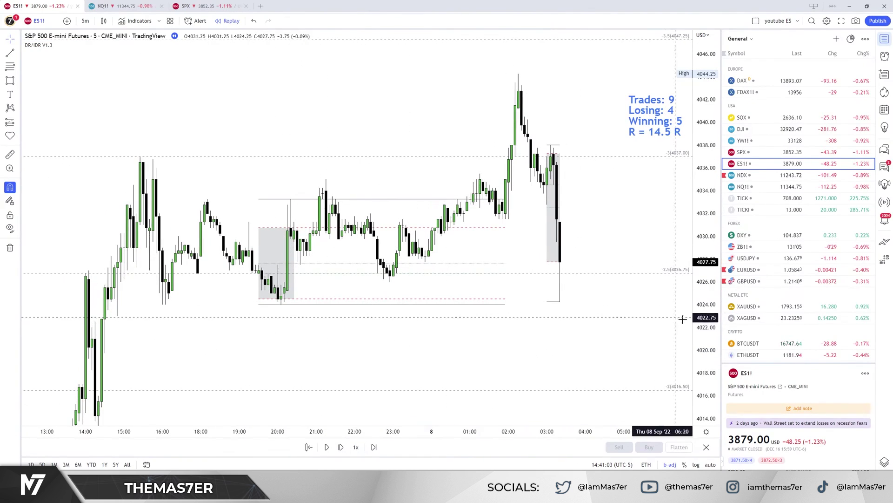
{"action": "left_click_drag", "start_coordinate": [708, 321], "coordinate": [710, 275]}
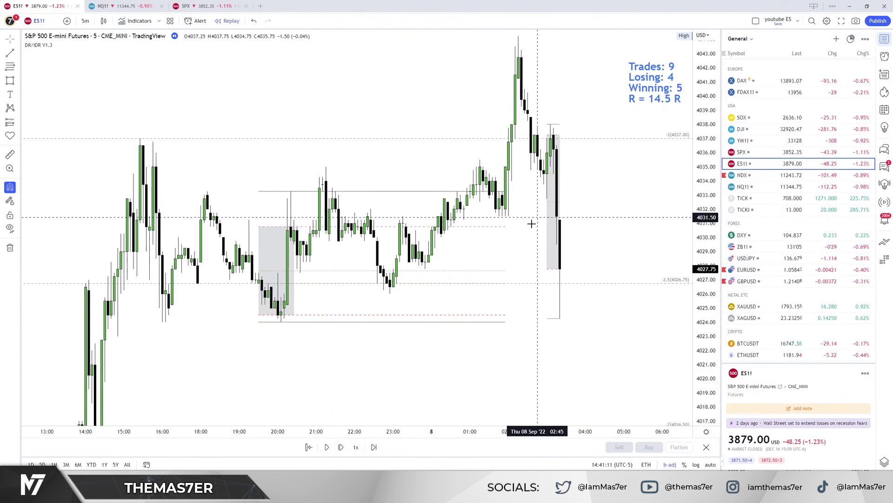
{"action": "left_click", "coordinate": [340, 447]}
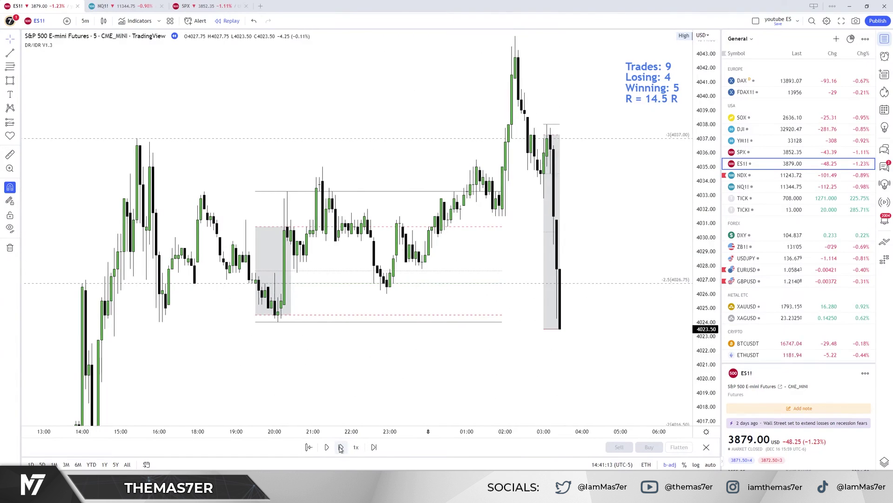
{"action": "left_click", "coordinate": [340, 448]}
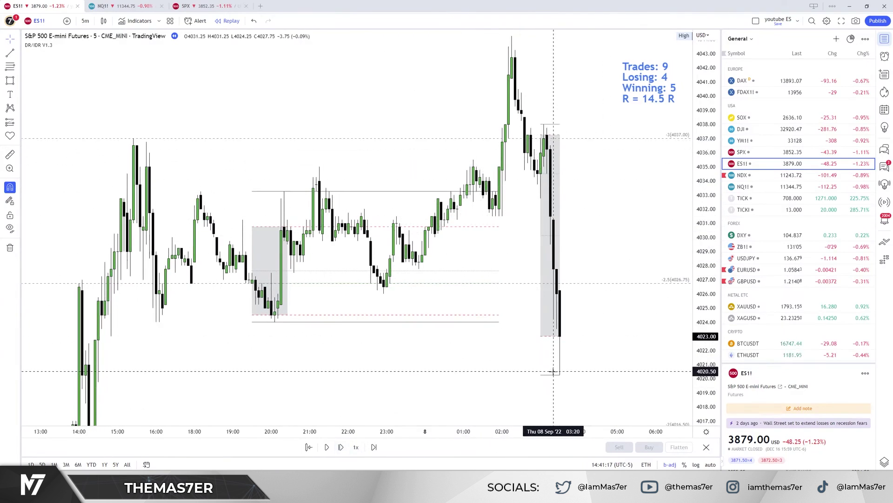
{"action": "left_click", "coordinate": [343, 447]}
{"action": "left_click", "coordinate": [343, 448]}
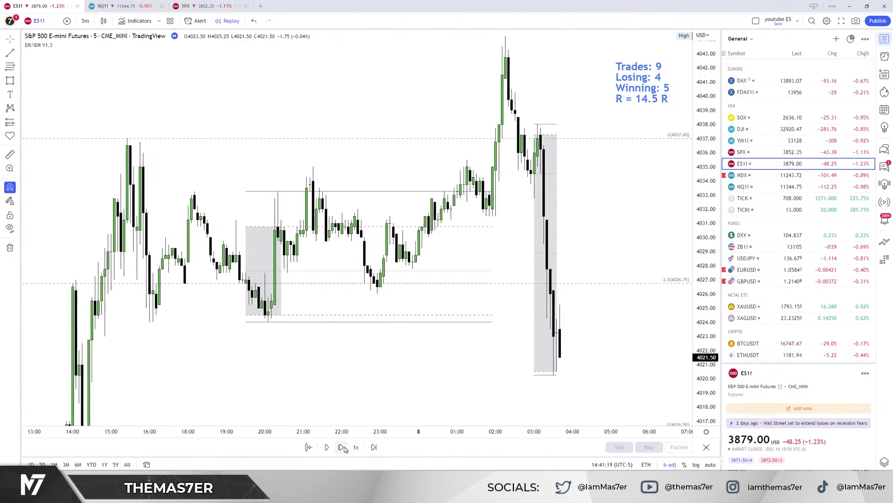
{"action": "left_click", "coordinate": [342, 448]}
{"action": "left_click", "coordinate": [343, 447]}
{"action": "left_click", "coordinate": [342, 448]}
Advance the replay beyond the completed ODR range to about 05:00
{"action": "left_click_drag", "start_coordinate": [705, 186], "coordinate": [620, 222]}
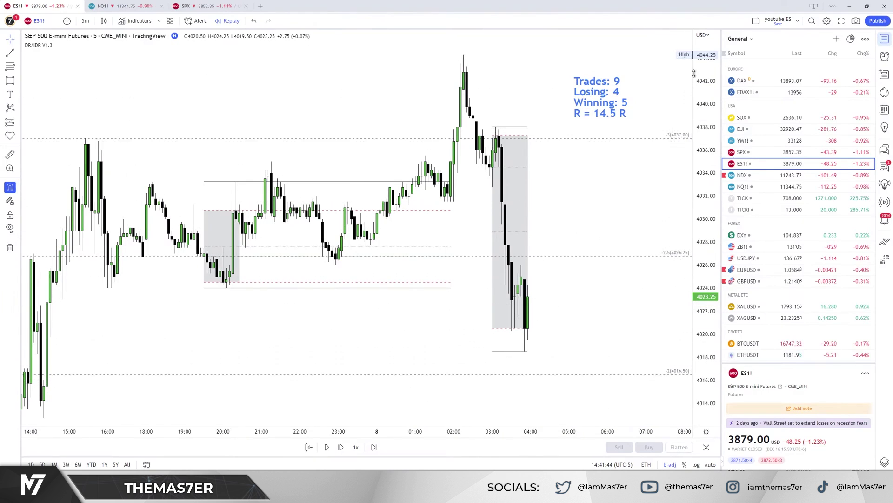
{"action": "left_click_drag", "start_coordinate": [630, 204], "coordinate": [588, 217]}
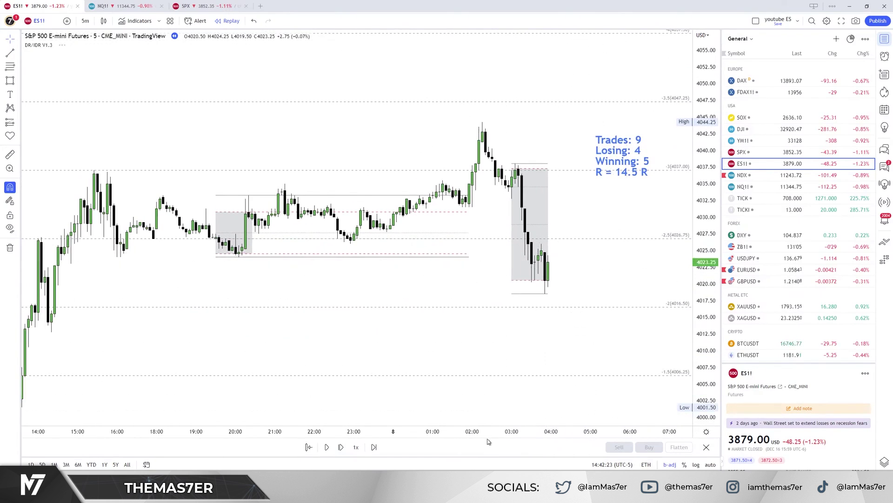
{"action": "left_click_drag", "start_coordinate": [491, 436], "coordinate": [519, 429]}
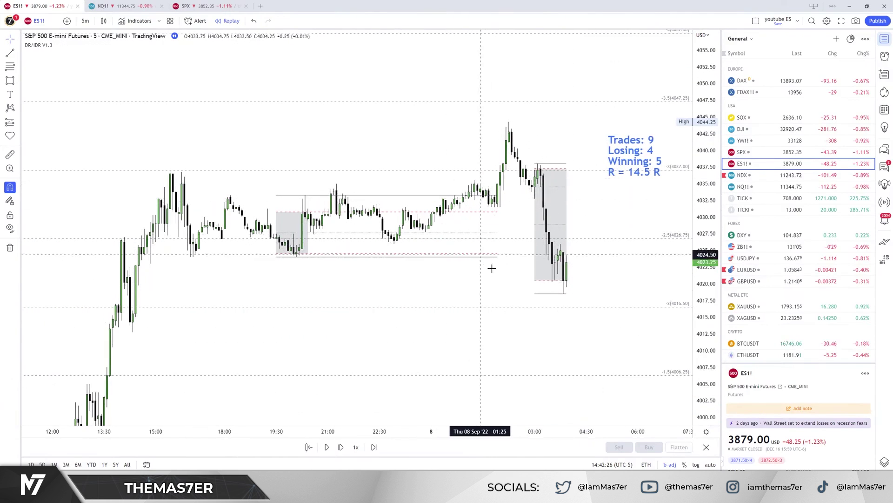
{"action": "left_click", "coordinate": [342, 446]}
{"action": "left_click", "coordinate": [342, 447]}
{"action": "left_click", "coordinate": [343, 447]}
{"action": "left_click", "coordinate": [342, 447]}
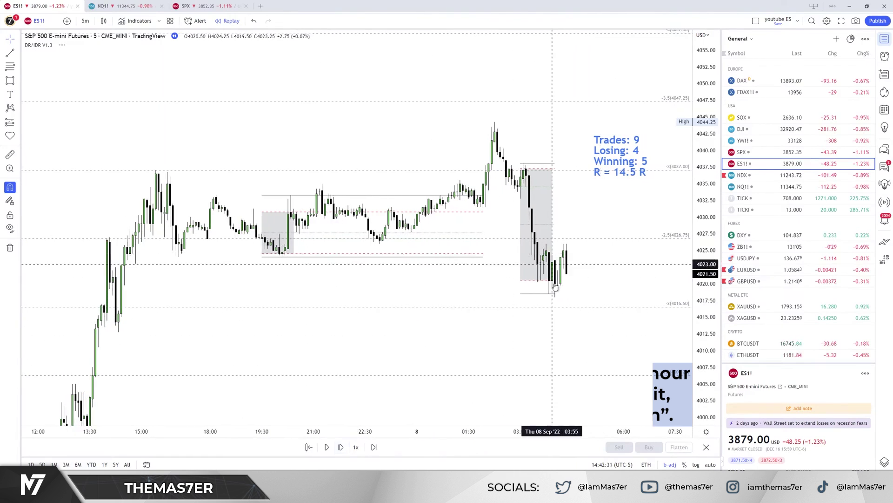
{"action": "left_click_drag", "start_coordinate": [465, 343], "coordinate": [452, 322]}
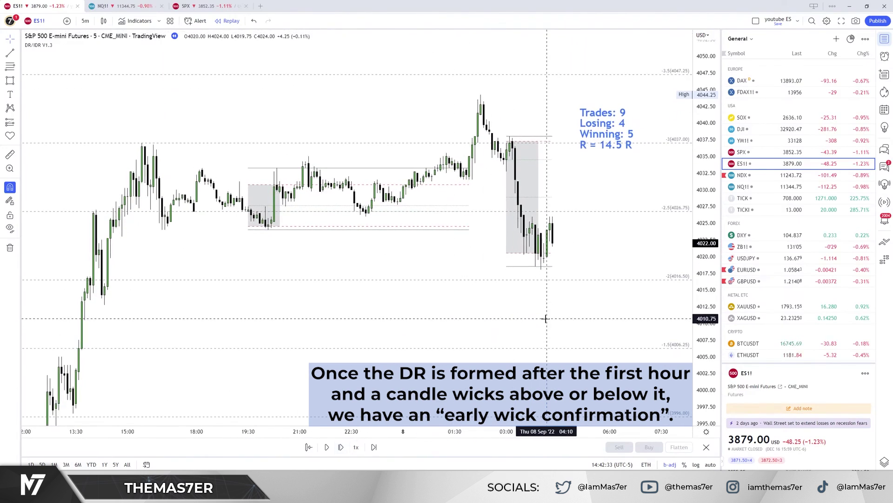
{"action": "left_click", "coordinate": [341, 447]}
{"action": "left_click", "coordinate": [341, 446]}
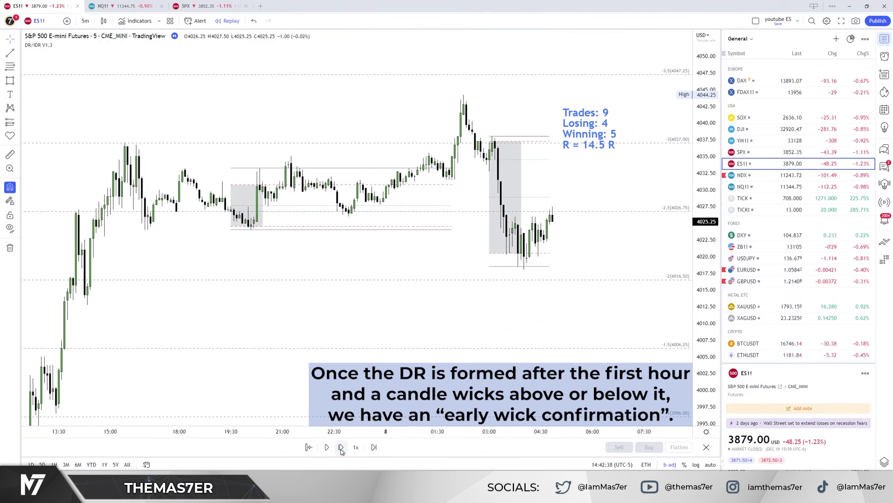
{"action": "left_click", "coordinate": [341, 447]}
{"action": "left_click", "coordinate": [341, 447]}
{"action": "left_click_drag", "start_coordinate": [712, 246], "coordinate": [712, 193]}
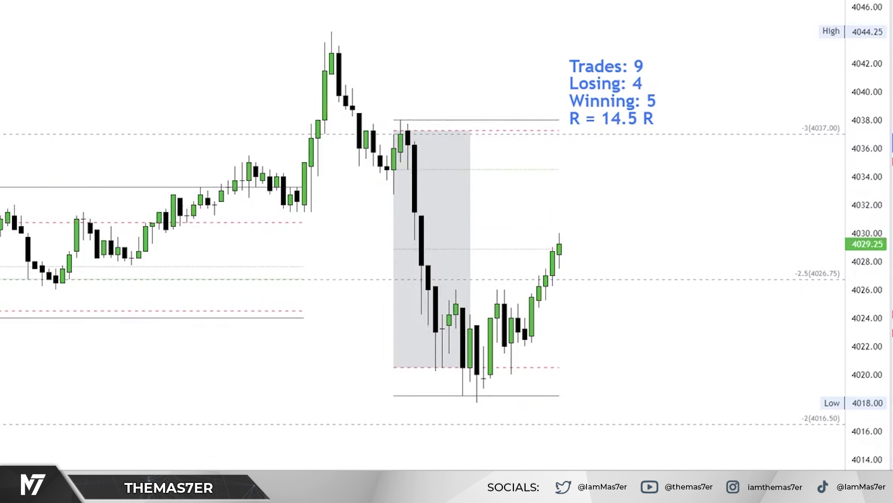
Advance the replay candle by candle to about 06:45
{"action": "left_click", "coordinate": [342, 451]}
{"action": "left_click", "coordinate": [342, 451]}
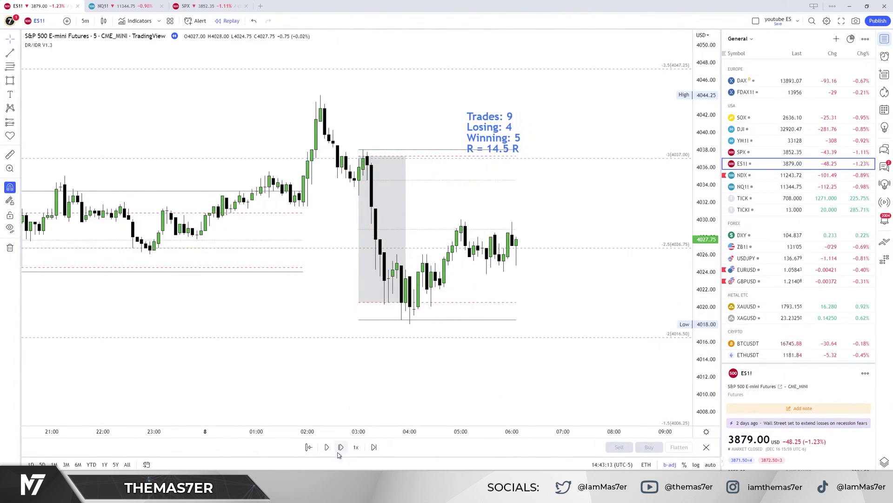
{"action": "left_click", "coordinate": [341, 447]}
{"action": "left_click", "coordinate": [342, 446]}
{"action": "left_click", "coordinate": [342, 446]}
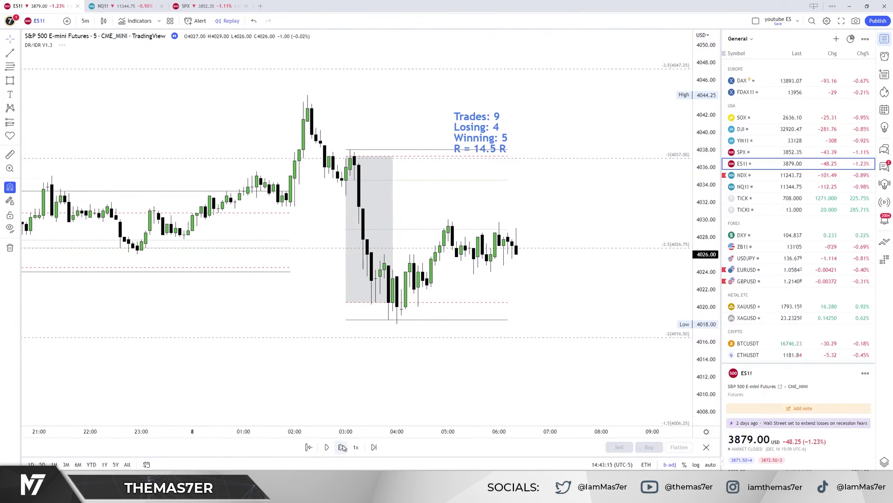
{"action": "left_click", "coordinate": [343, 447]}
{"action": "left_click", "coordinate": [342, 447]}
{"action": "left_click", "coordinate": [343, 447]}
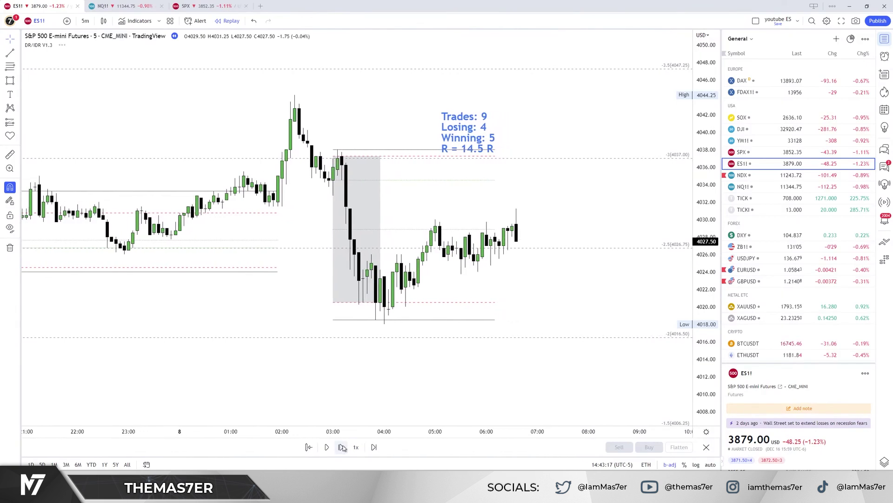
{"action": "left_click", "coordinate": [342, 447]}
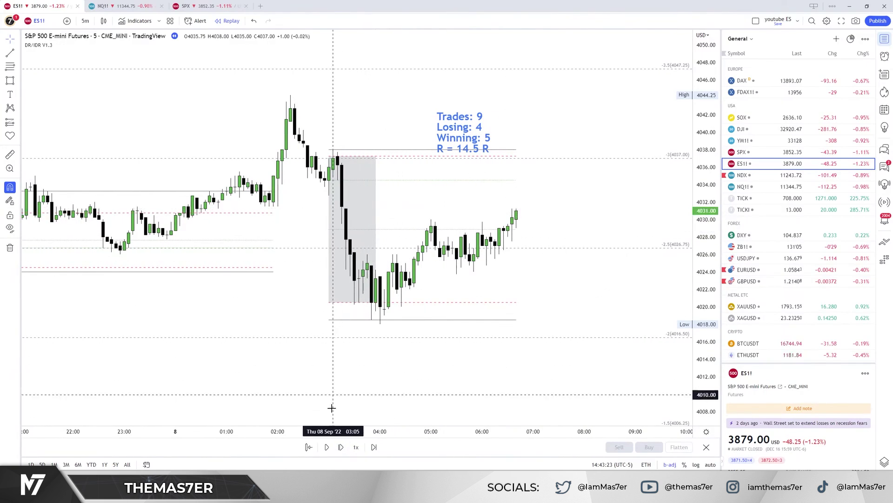
{"action": "left_click", "coordinate": [342, 447]}
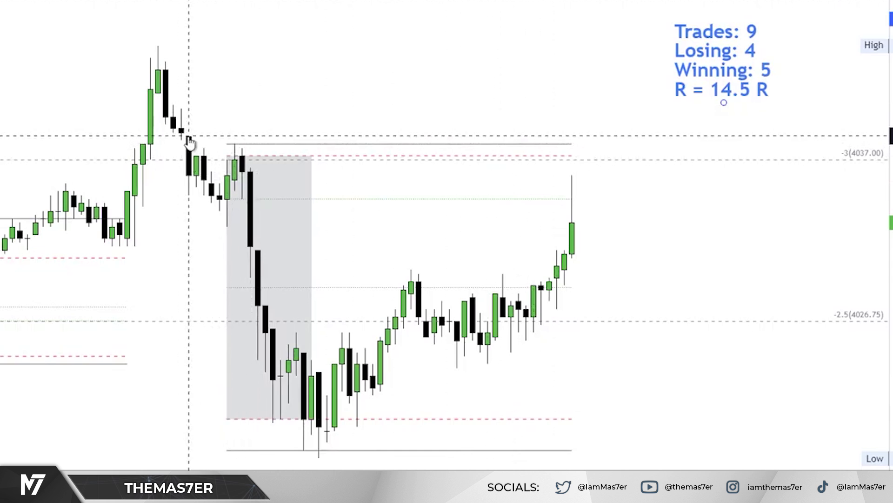
Mark the price gap above the ODR high with a rectangle from 02:30 to 10:05, narrowed to about 4038.50–4038.75
{"action": "left_click_drag", "start_coordinate": [890, 287], "coordinate": [891, 117]}
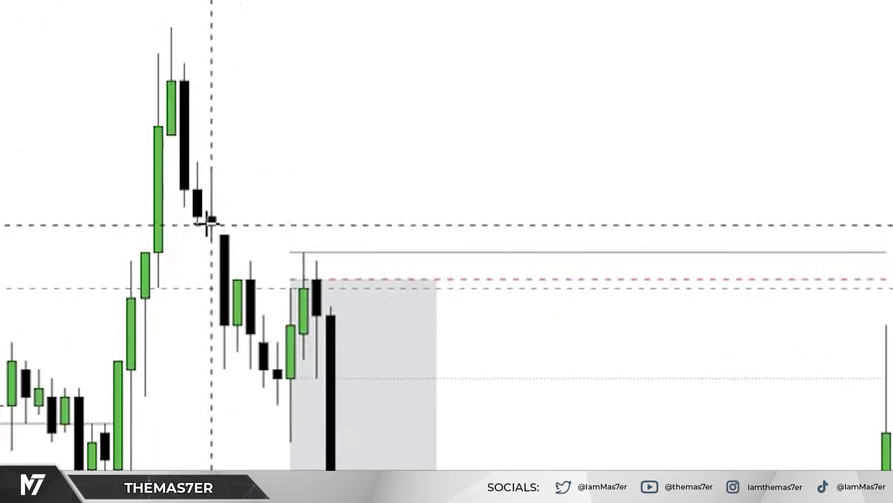
{"action": "left_click", "coordinate": [687, 121]}
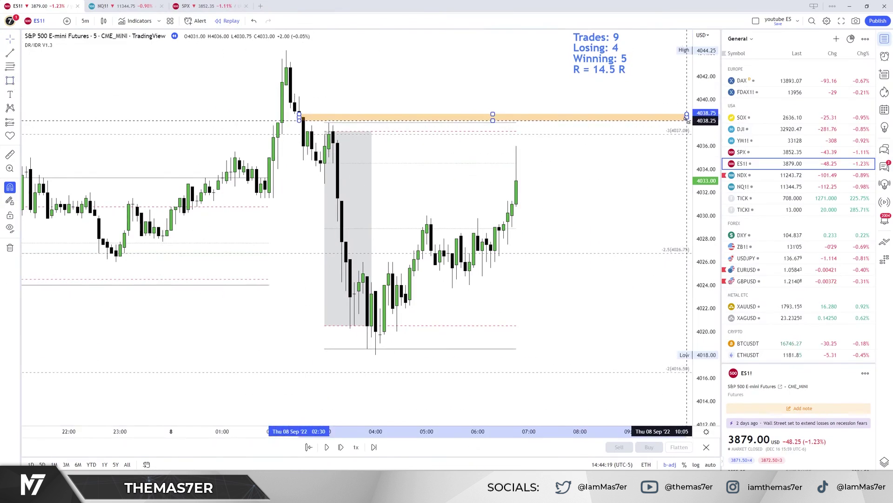
{"action": "left_click_drag", "start_coordinate": [493, 121], "coordinate": [493, 117]}
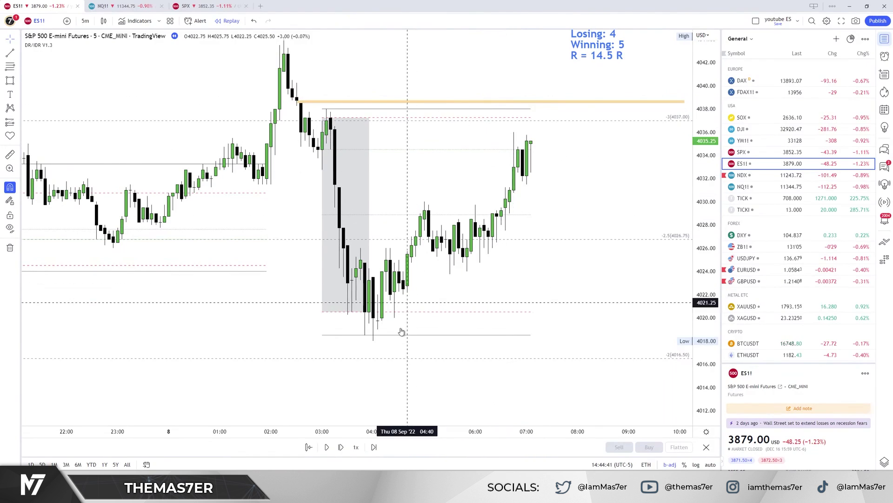
Advance the replay to about 07:10 and place a short position with a 3.50-point stop at the marked gap and a 5.25-point target
{"action": "left_click", "coordinate": [341, 447]}
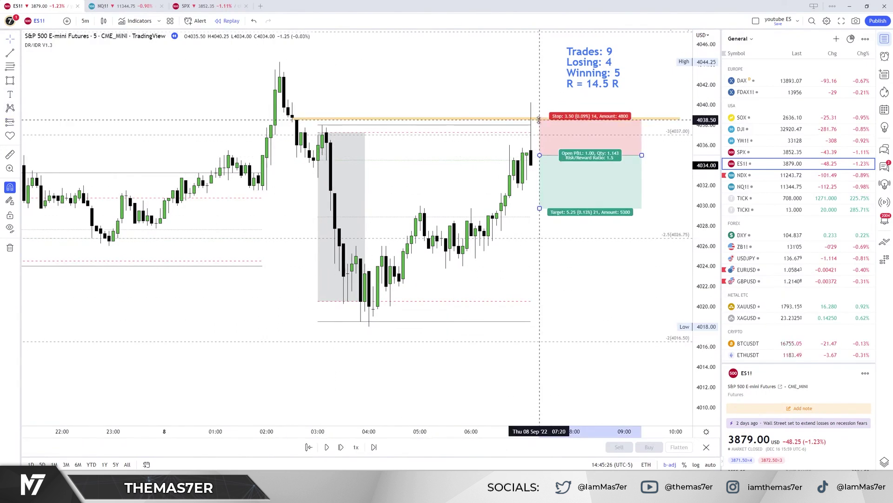
{"action": "left_click_drag", "start_coordinate": [539, 120], "coordinate": [539, 120]}
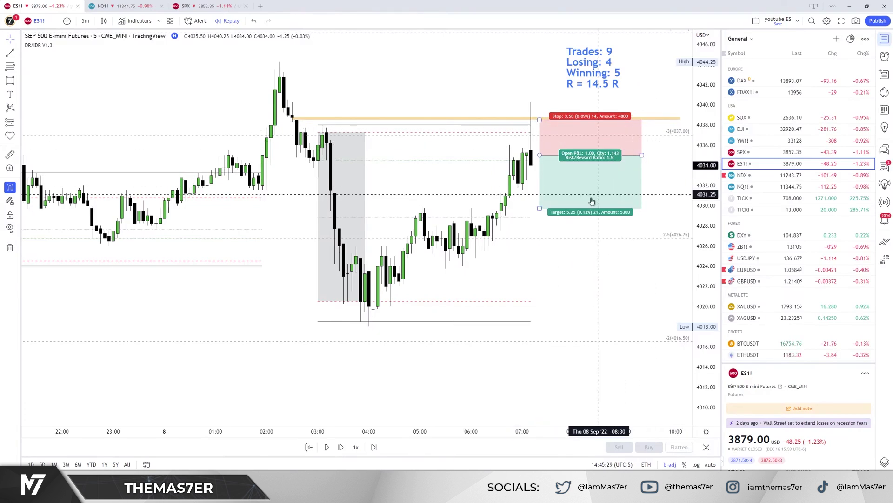
Extend the short position's target to 17.00 points at 4018.00 and check it with temporary Fibonacci levels across the ODR range, removing the levels again
{"action": "left_click_drag", "start_coordinate": [539, 208], "coordinate": [526, 327]}
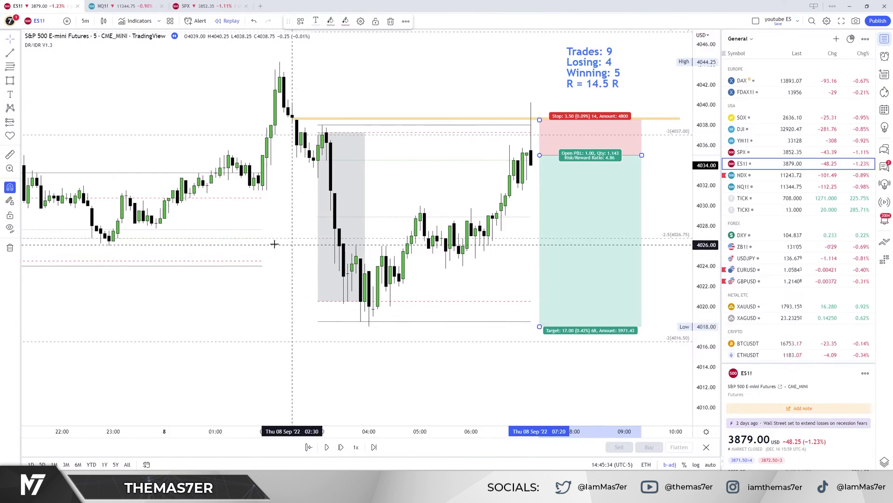
{"action": "left_click", "coordinate": [248, 284]}
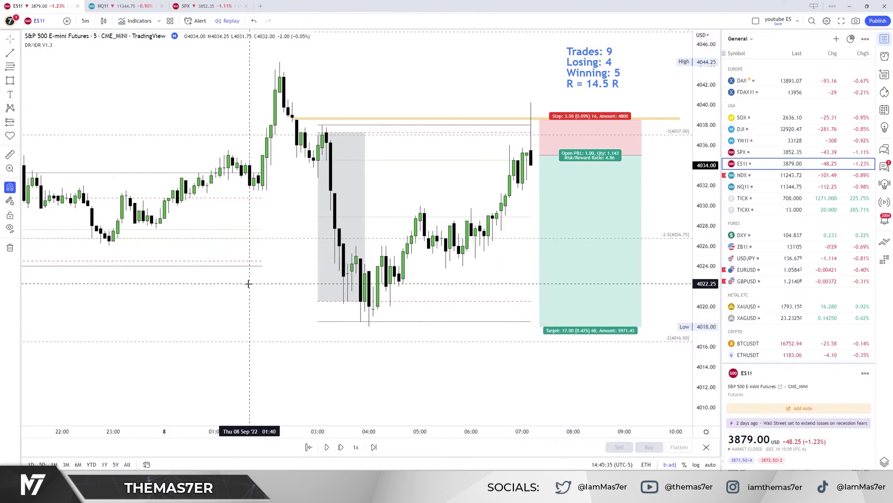
{"action": "left_click", "coordinate": [16, 69]}
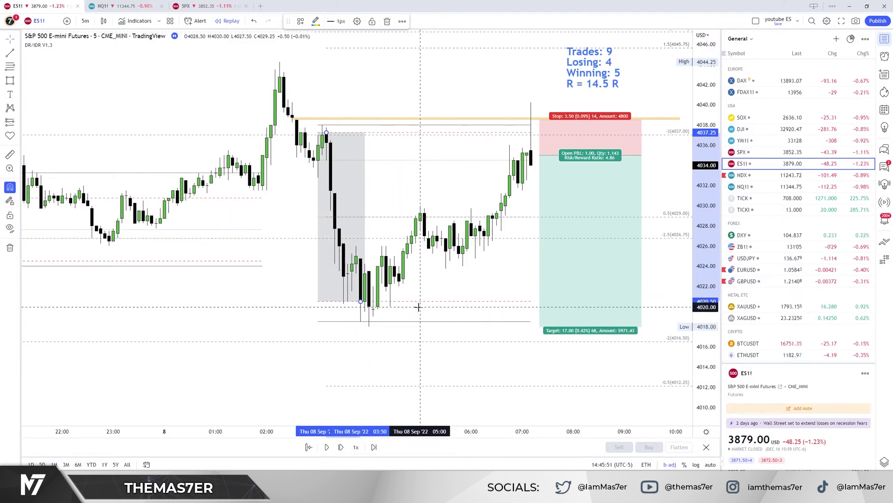
{"action": "key", "text": "Delete"}
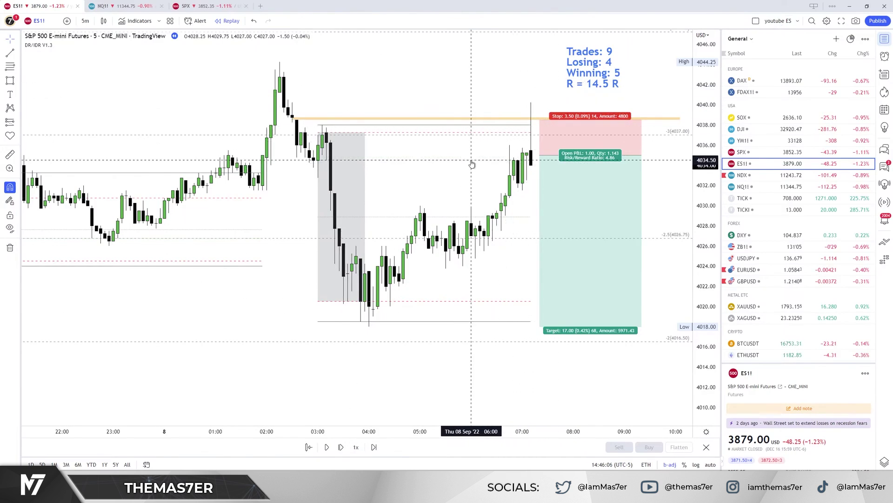
Advance the replay to about 08:20 and delete the short position from the chart
{"action": "left_click", "coordinate": [341, 447]}
{"action": "left_click", "coordinate": [341, 447]}
{"action": "left_click", "coordinate": [341, 446]}
{"action": "left_click", "coordinate": [341, 447]}
{"action": "left_click", "coordinate": [341, 447]}
{"action": "left_click", "coordinate": [341, 447]}
{"action": "left_click", "coordinate": [341, 446]}
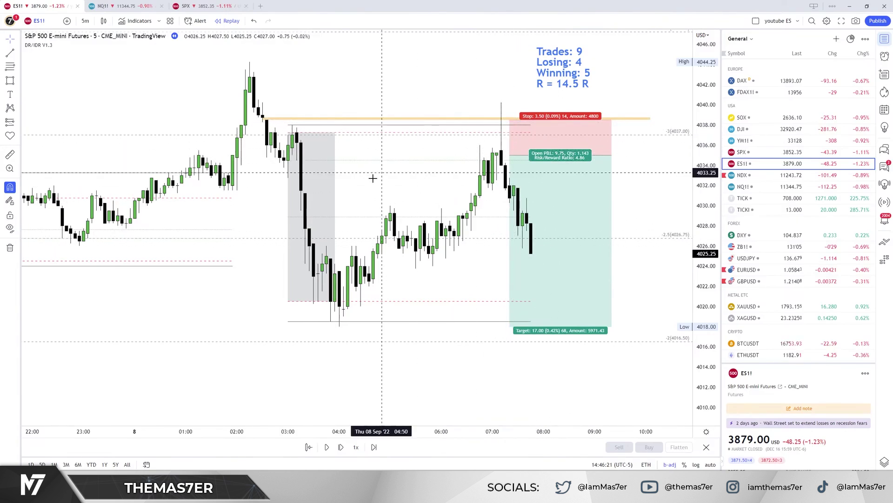
{"action": "left_click", "coordinate": [342, 447]}
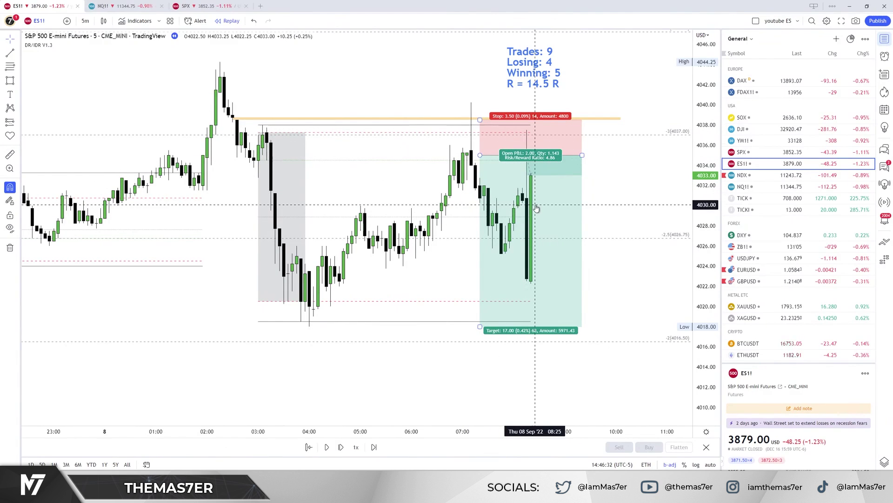
{"action": "left_click", "coordinate": [561, 214]}
{"action": "key", "text": "Delete"}
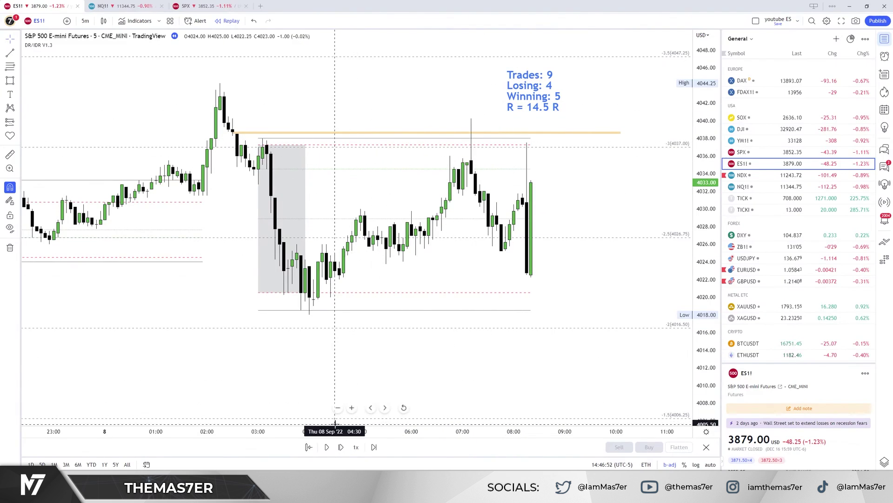
Advance the replay candle by candle to about 09:40, into the new session range
{"action": "left_click", "coordinate": [341, 447]}
{"action": "left_click", "coordinate": [341, 446]}
{"action": "left_click", "coordinate": [341, 446]}
{"action": "left_click", "coordinate": [341, 447]}
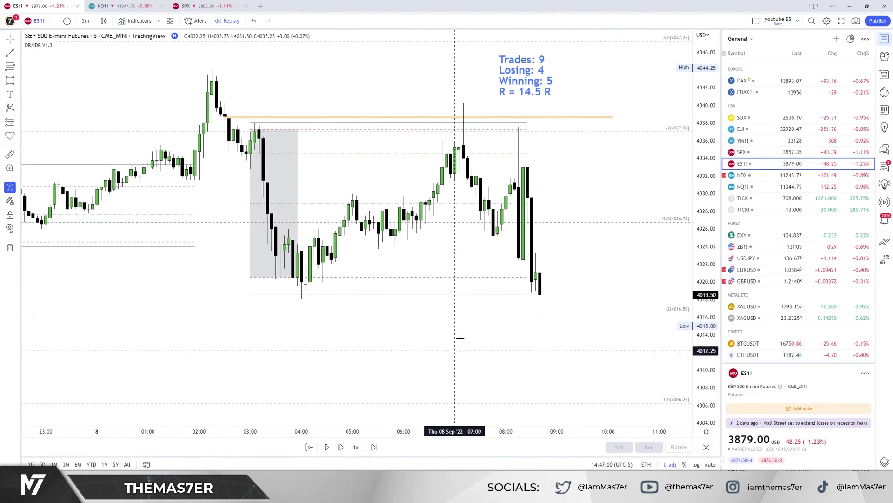
{"action": "left_click", "coordinate": [341, 446]}
{"action": "left_click", "coordinate": [342, 448]}
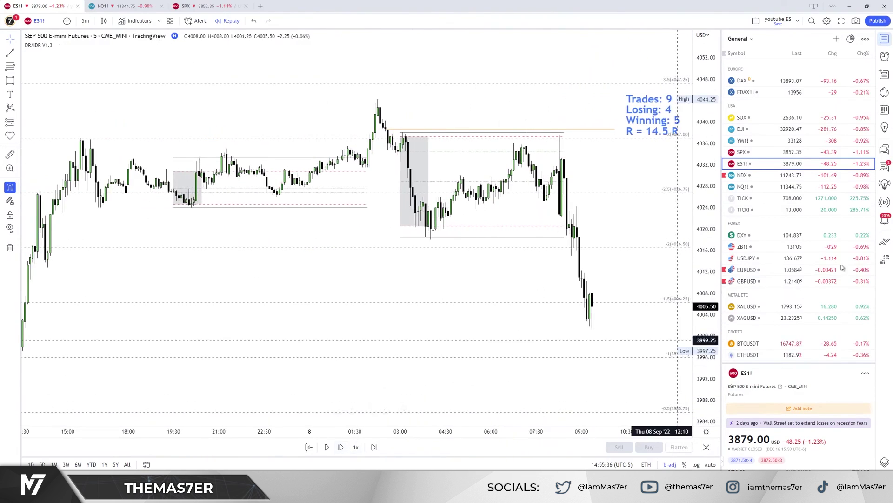
{"action": "left_click", "coordinate": [342, 446]}
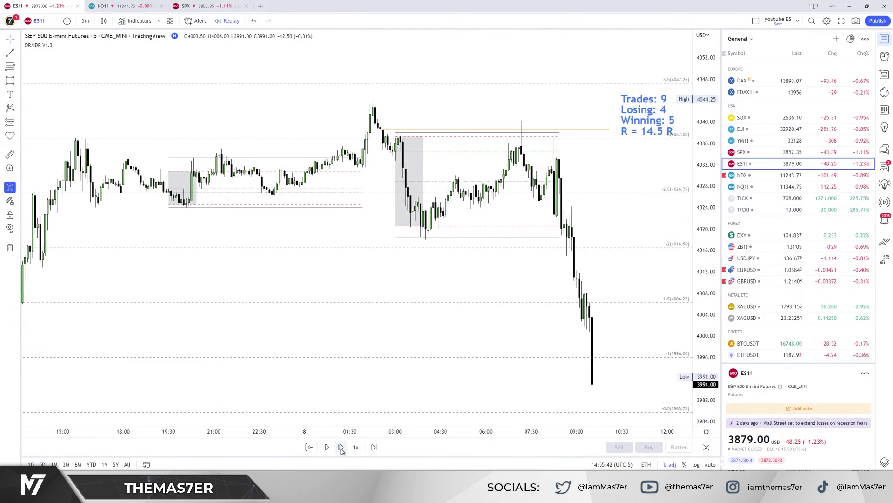
{"action": "left_click", "coordinate": [341, 446]}
{"action": "left_click", "coordinate": [341, 446]}
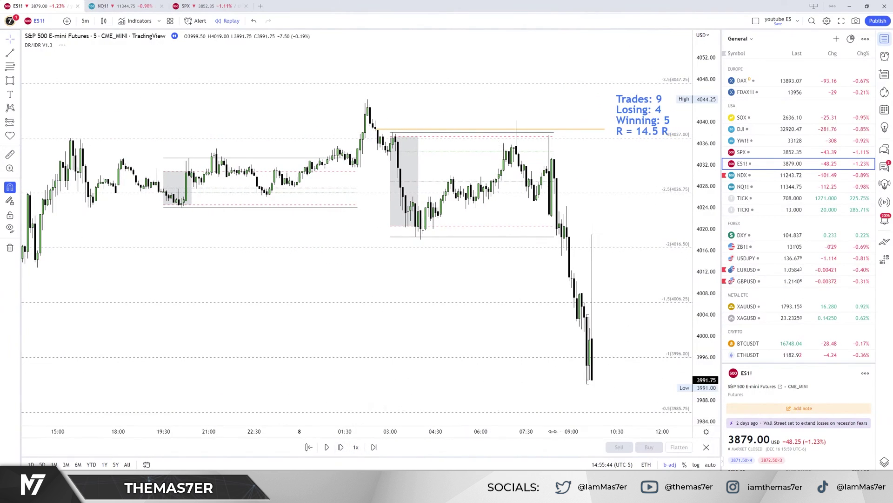
Draw diverging trend lines from the ADR range's 4030.75 and 4024.25 levels, extended to 4049.25 at 12:00 and 4011.00 at 11:40
{"action": "left_click_drag", "start_coordinate": [556, 431], "coordinate": [611, 433]}
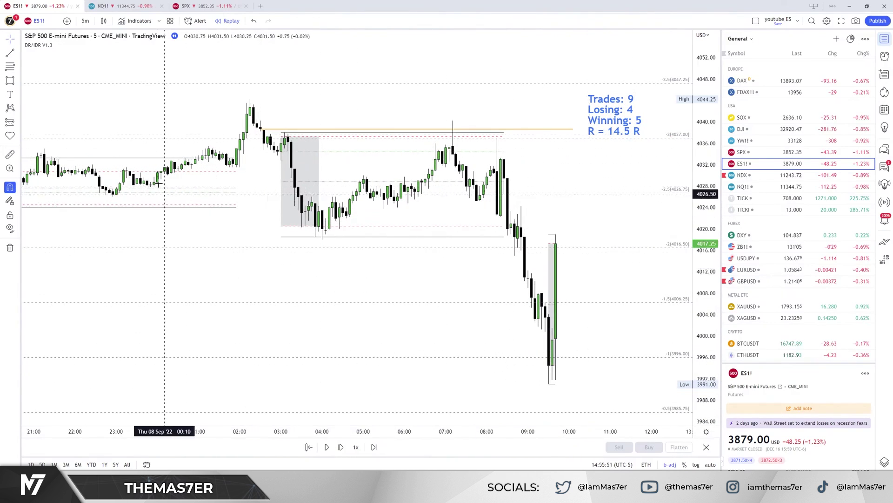
{"action": "scroll", "coordinate": [381, 209], "scroll_direction": "down", "scroll_amount": 2}
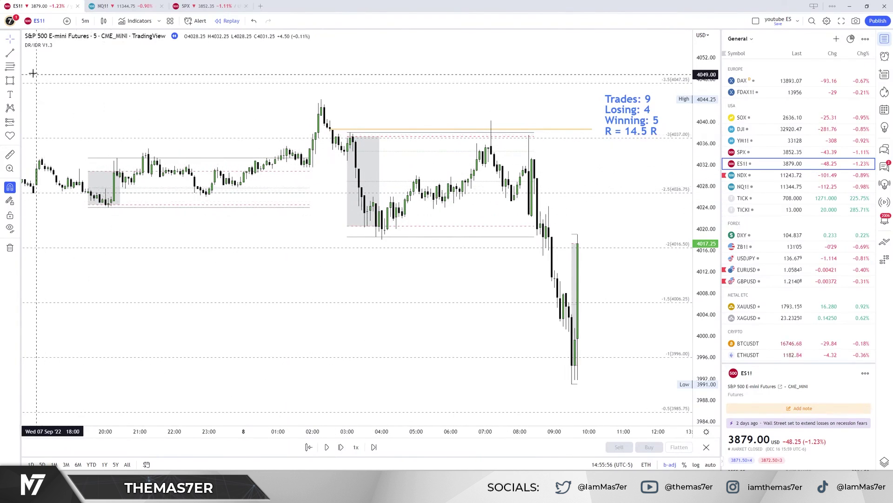
{"action": "left_click", "coordinate": [10, 53]}
{"action": "left_click_drag", "start_coordinate": [100, 172], "coordinate": [376, 124]}
{"action": "left_click", "coordinate": [10, 53]}
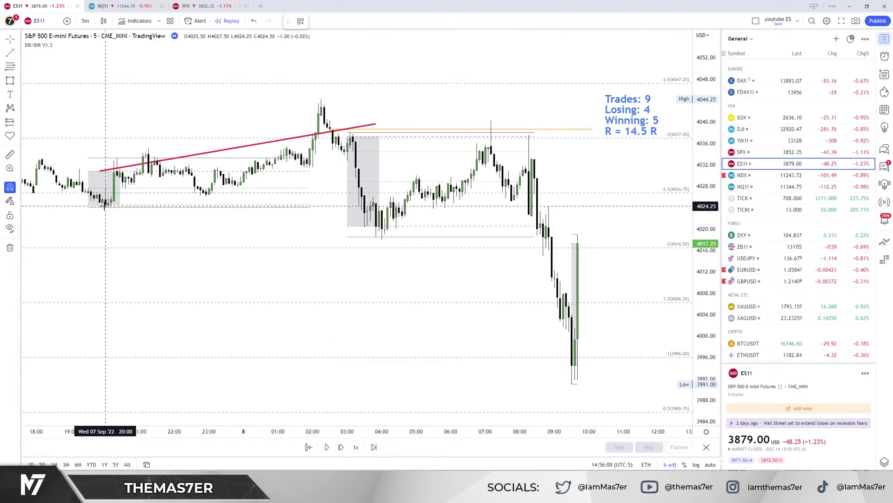
{"action": "mouse_move", "coordinate": [106, 205]}
{"action": "left_mouse_down"}
{"action": "mouse_move", "coordinate": [364, 243]}
{"action": "mouse_move", "coordinate": [376, 226]}
{"action": "left_mouse_up"}
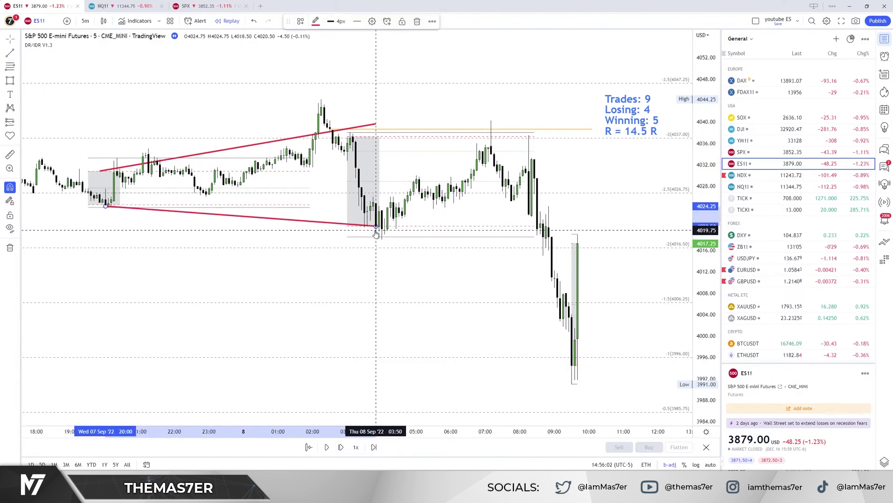
{"action": "left_click_drag", "start_coordinate": [374, 126], "coordinate": [658, 72]}
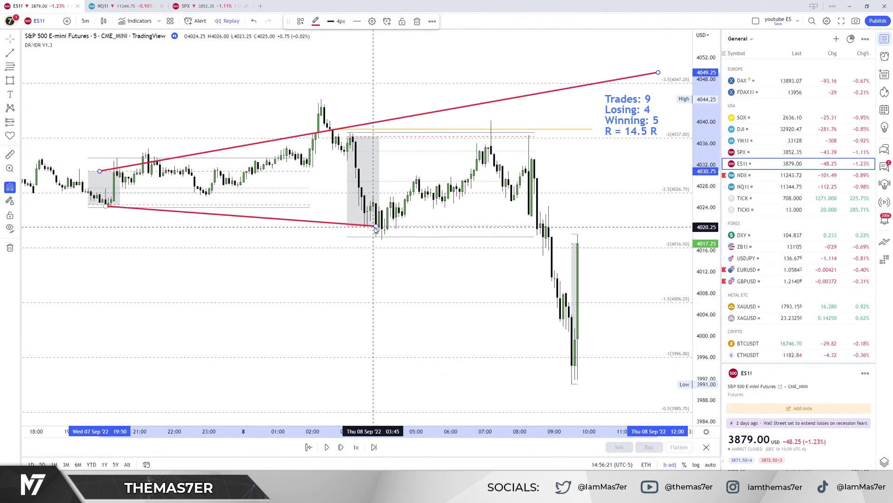
{"action": "left_click_drag", "start_coordinate": [377, 227], "coordinate": [651, 279]}
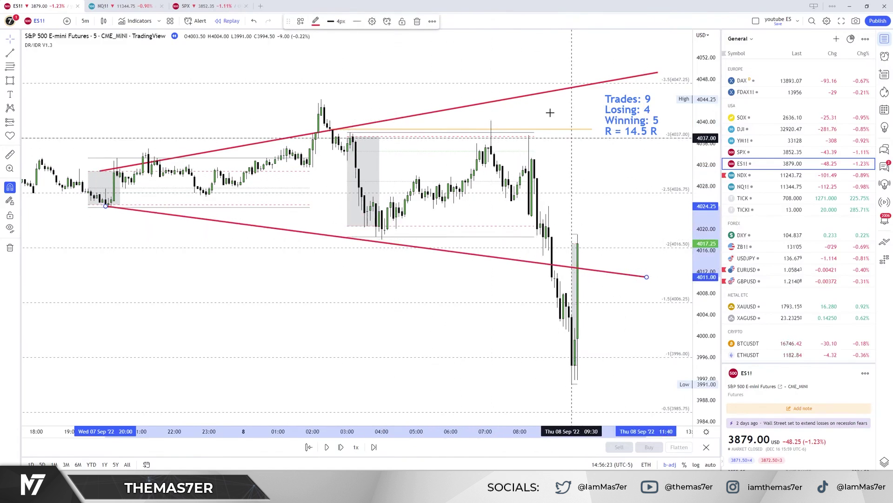
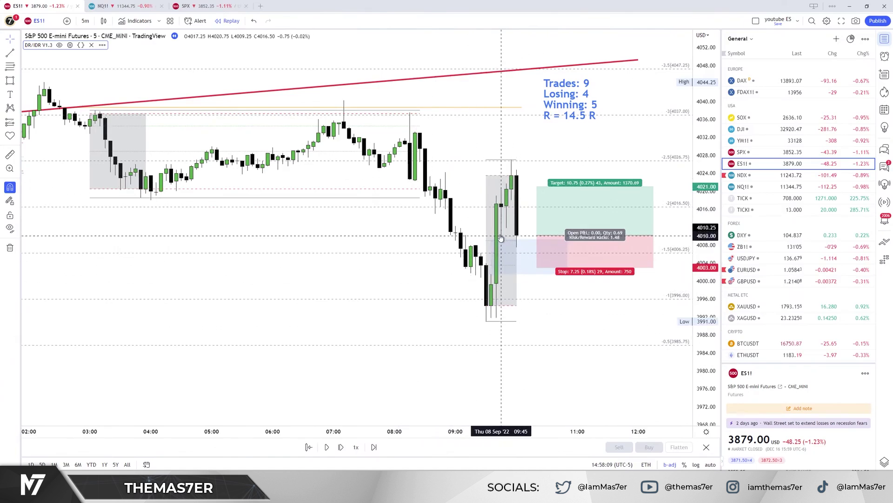
Turn on box coloring based on open and close in the DR/IDR V1.3 indicator's settings
{"action": "left_click", "coordinate": [70, 45]}
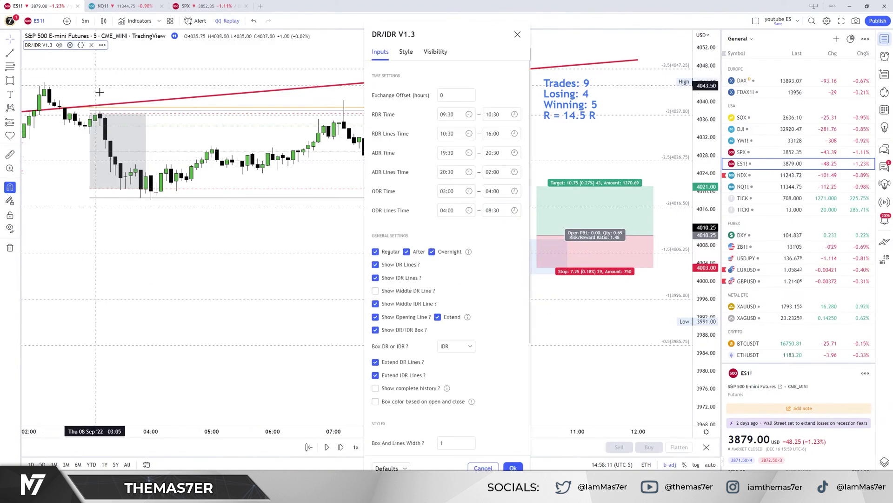
{"action": "left_click_drag", "start_coordinate": [466, 34], "coordinate": [357, 35]}
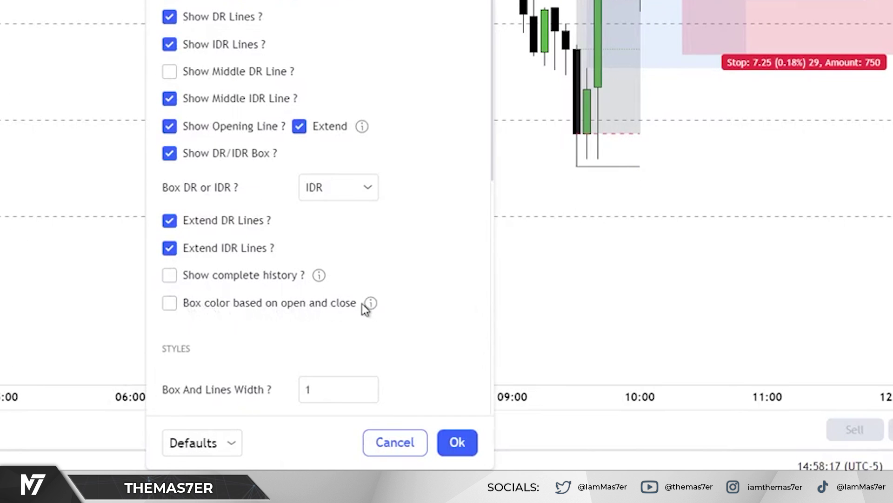
{"action": "mouse_move", "coordinate": [372, 304]}
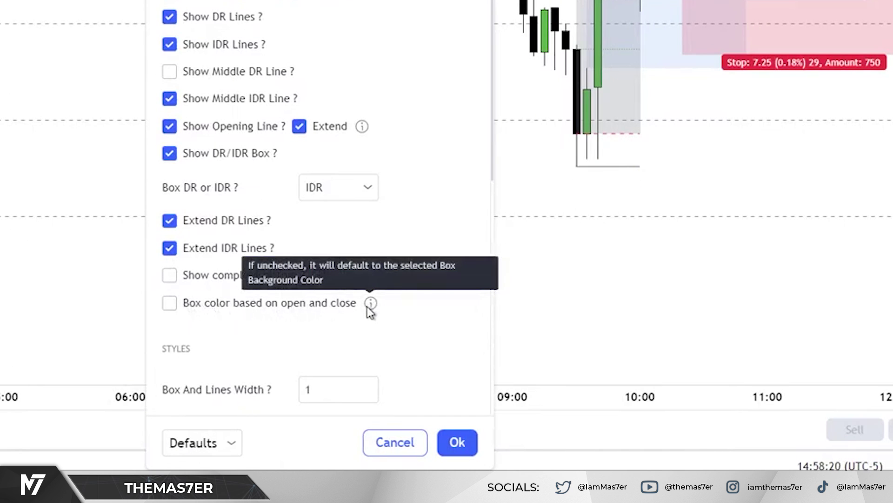
{"action": "left_click", "coordinate": [457, 442]}
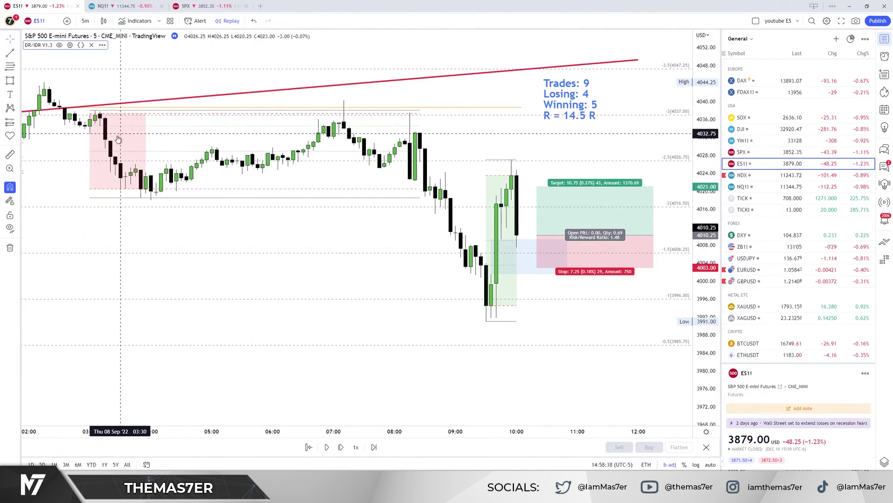
Extend the long position's target to 28.00 points at 4038.25 and advance the replay to about 10:40
{"action": "scroll", "coordinate": [131, 148], "scroll_direction": "down", "scroll_amount": 3}
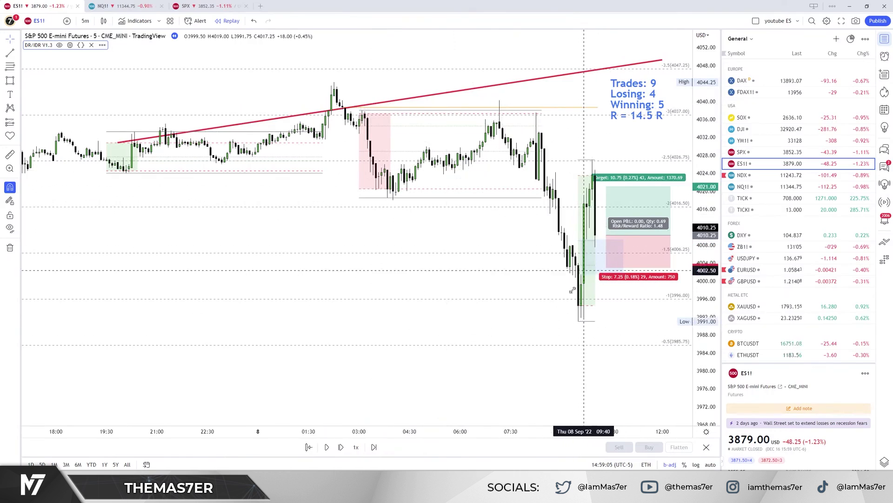
{"action": "scroll", "coordinate": [588, 431], "scroll_direction": "up", "scroll_amount": 5}
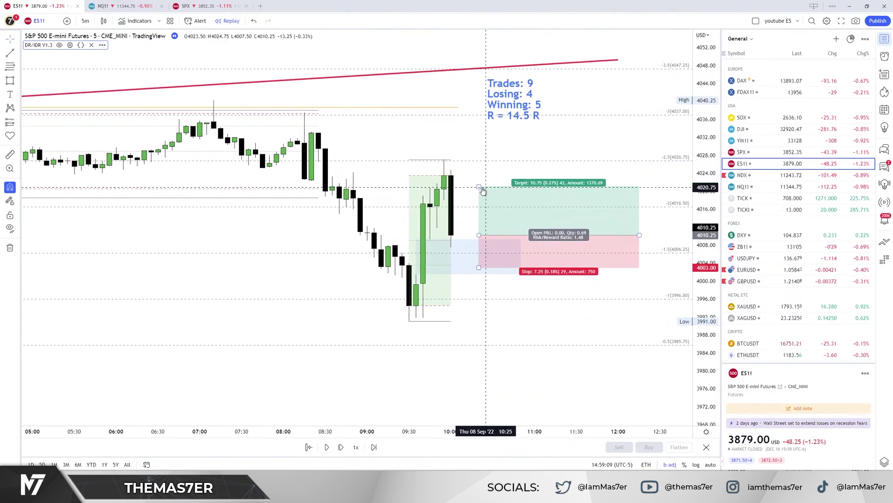
{"action": "left_click_drag", "start_coordinate": [479, 186], "coordinate": [465, 110]}
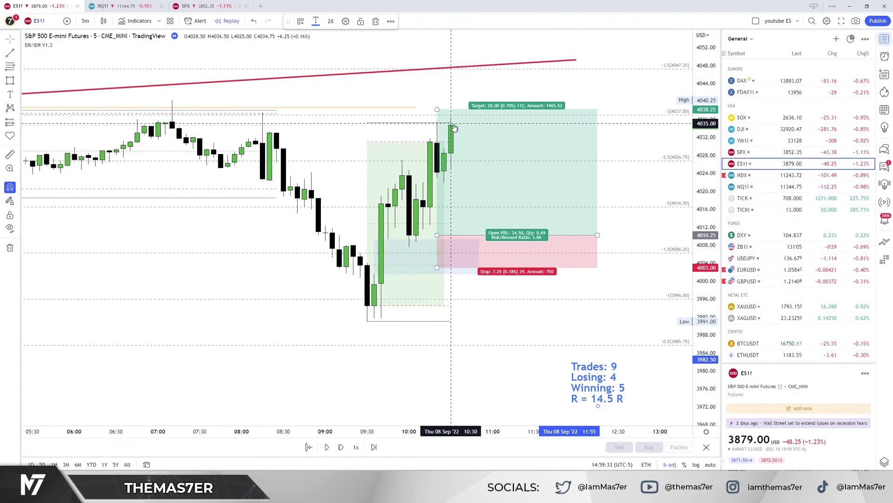
{"action": "left_click", "coordinate": [342, 447]}
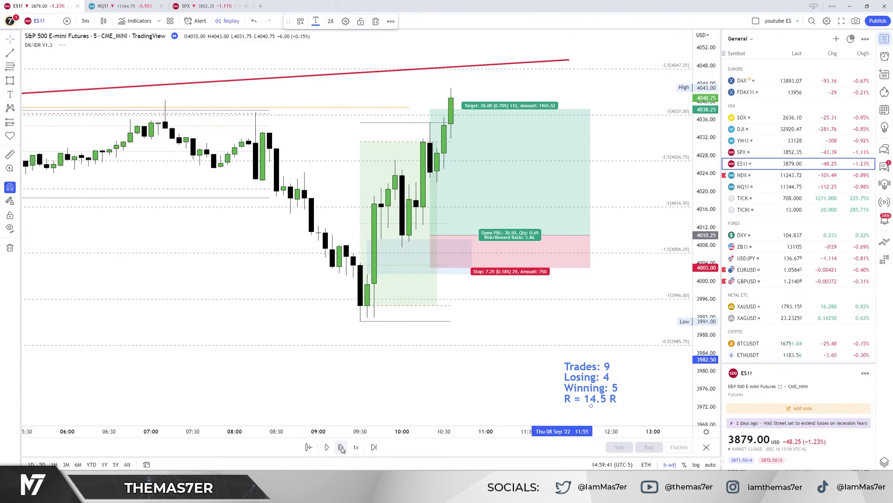
{"action": "left_click", "coordinate": [342, 447]}
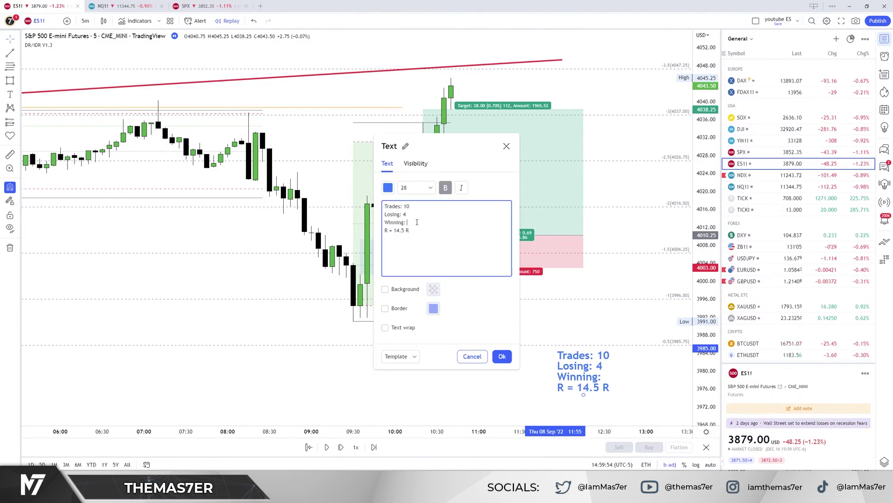
Update the tally note to Trades: 10, Winning: 6 and R = 18 R, and delete the long position
{"action": "type", "text": "6"}
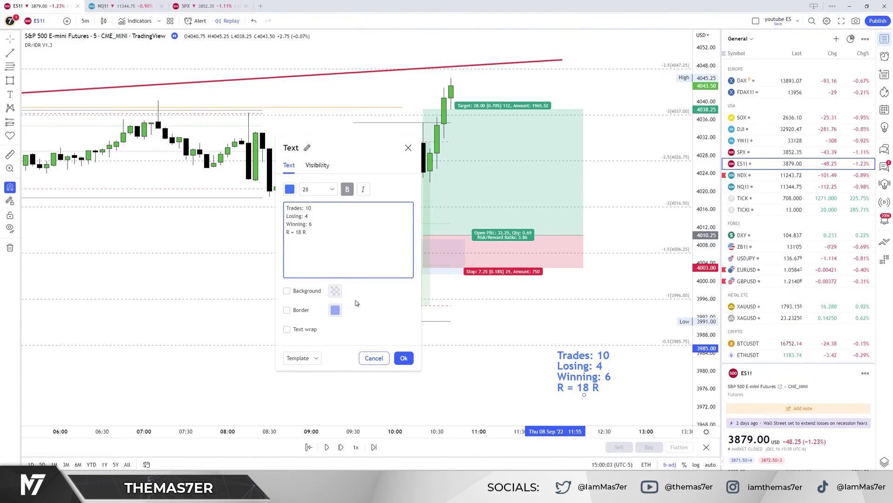
{"action": "left_click", "coordinate": [403, 358]}
{"action": "right_click", "coordinate": [539, 190]}
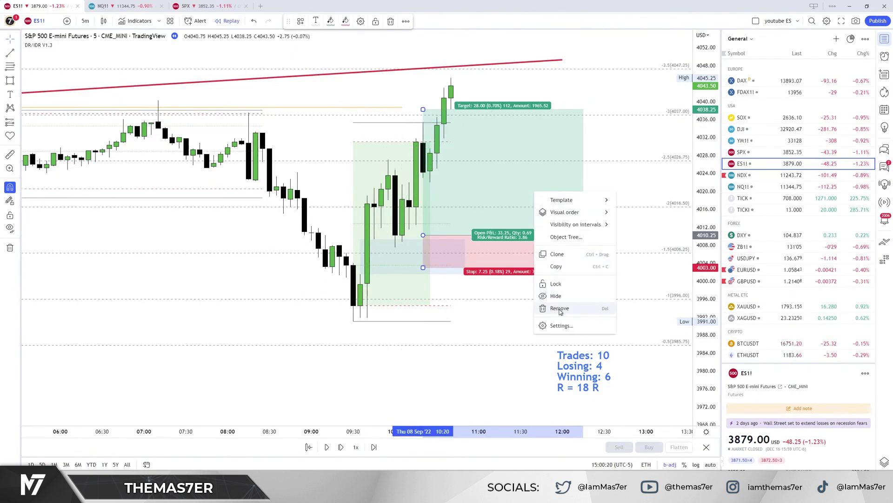
{"action": "left_click", "coordinate": [559, 308]}
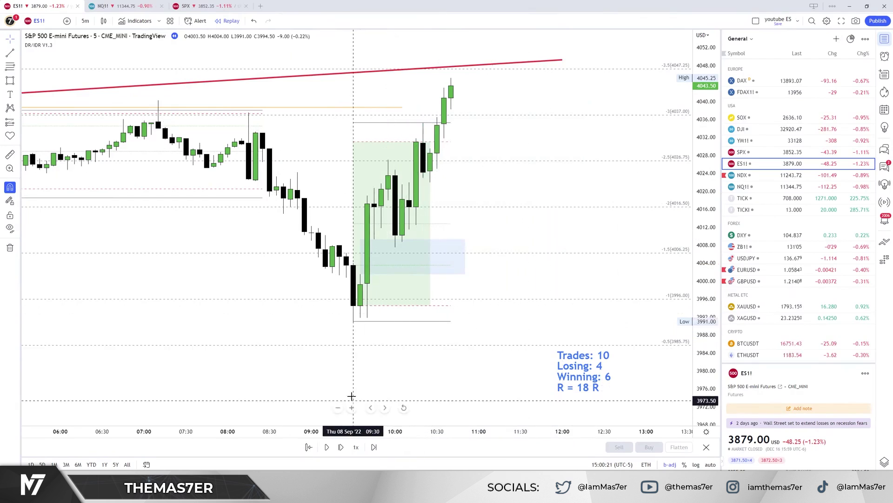
Delete the rising red trend line from the chart and advance the replay to about 11:35
{"action": "scroll", "coordinate": [343, 434], "scroll_direction": "down", "scroll_amount": 5}
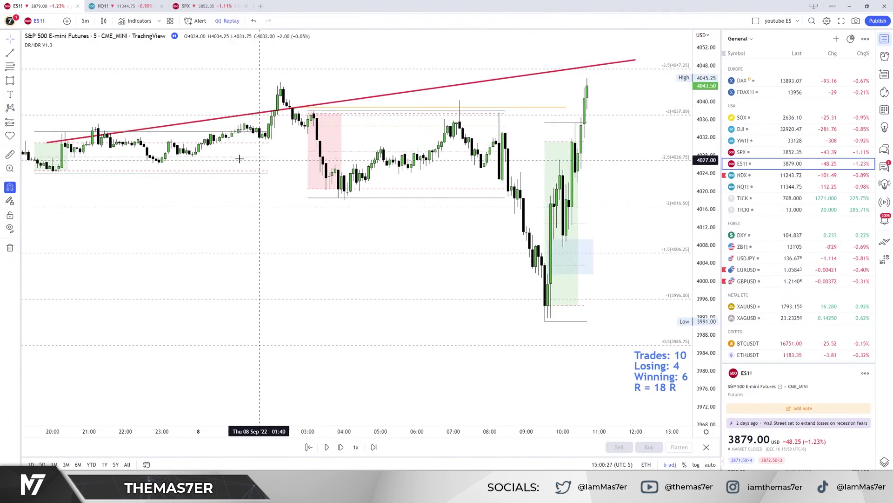
{"action": "left_click", "coordinate": [53, 171]}
{"action": "left_click", "coordinate": [629, 217]}
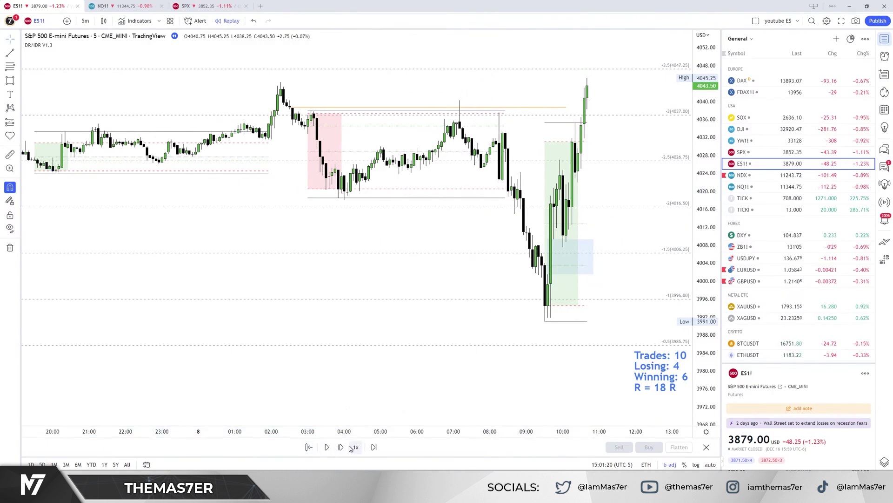
{"action": "left_click", "coordinate": [345, 447]}
{"action": "left_click", "coordinate": [345, 447]}
{"action": "left_click", "coordinate": [342, 448]}
{"action": "left_click", "coordinate": [342, 447]}
{"action": "left_click", "coordinate": [342, 447]}
{"action": "left_click", "coordinate": [341, 448]}
{"action": "left_click", "coordinate": [341, 447]}
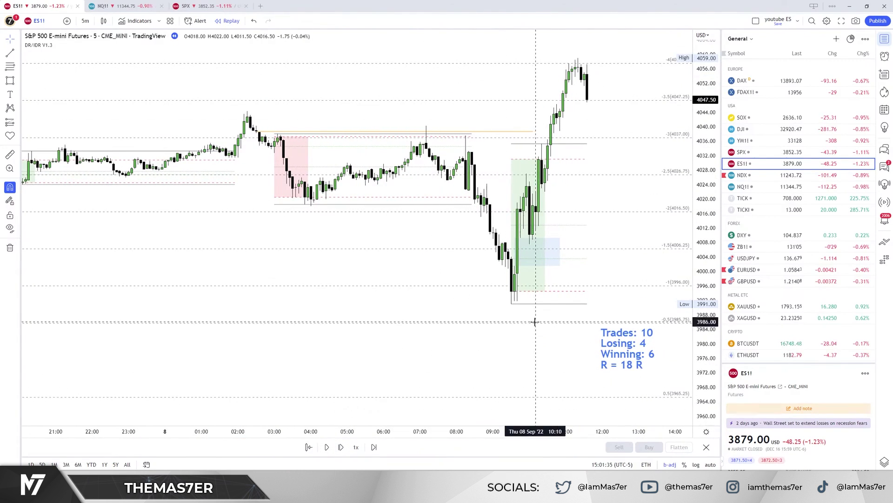
Replace the Fibonacci levels with new ones across the green RDR box and advance the replay to about 12:10
{"action": "left_click", "coordinate": [483, 167]}
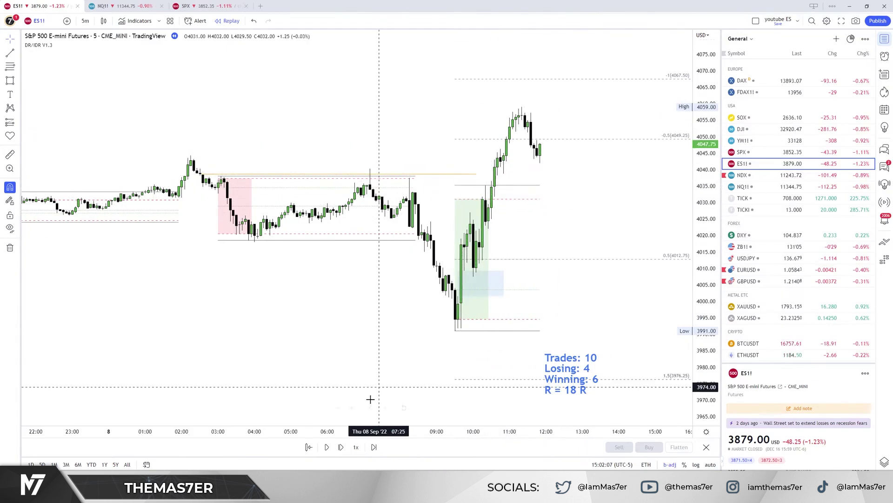
{"action": "left_click", "coordinate": [342, 447]}
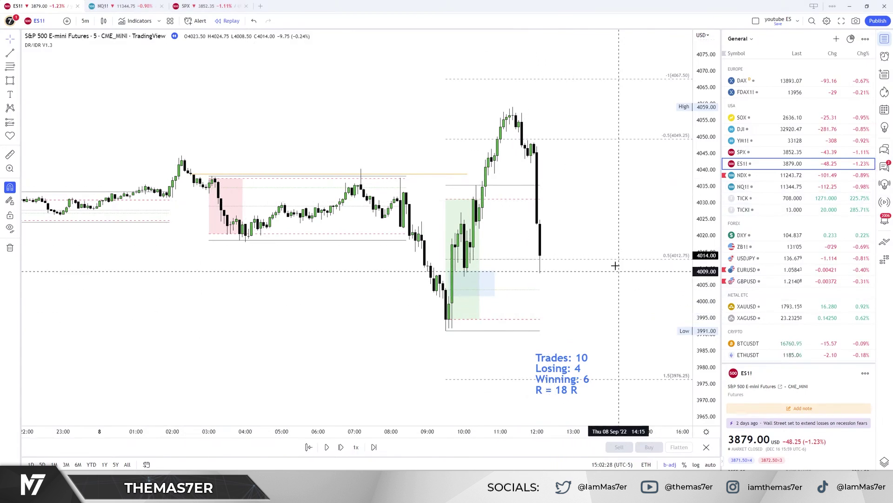
{"action": "key", "text": "shift+Right"}
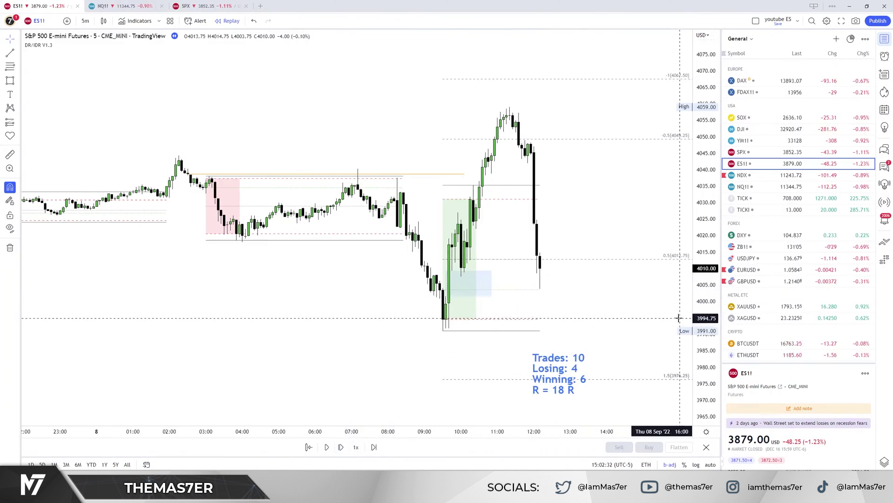
Stretch the blue zone rectangle over the RDR range to 13:05, and delete it from the chart
{"action": "scroll", "coordinate": [491, 282], "scroll_direction": "up", "scroll_amount": 1}
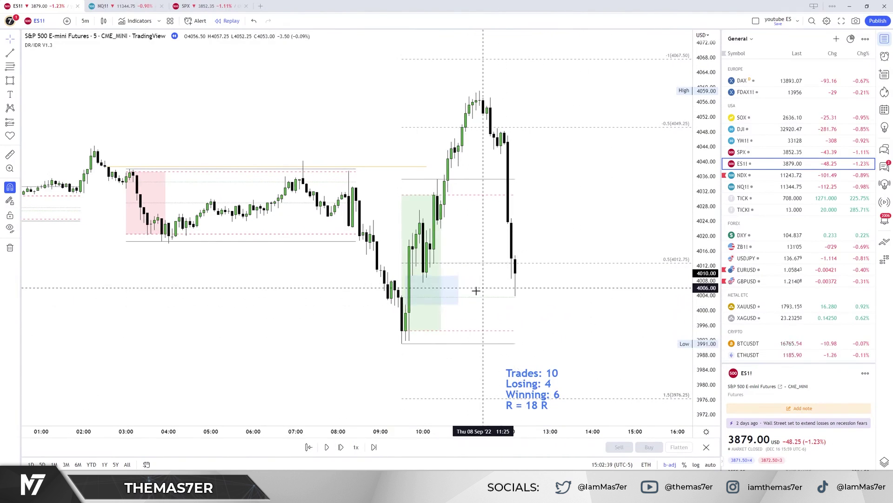
{"action": "left_click_drag", "start_coordinate": [457, 290], "coordinate": [554, 290]}
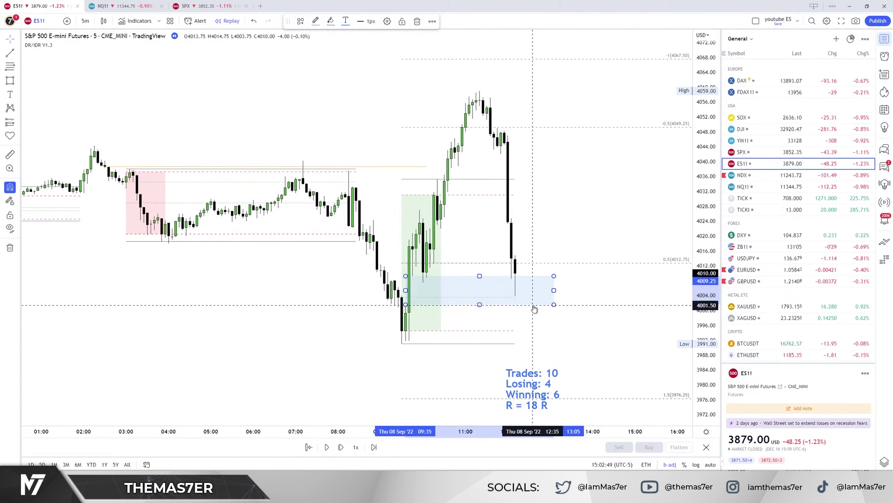
{"action": "key", "text": "Delete"}
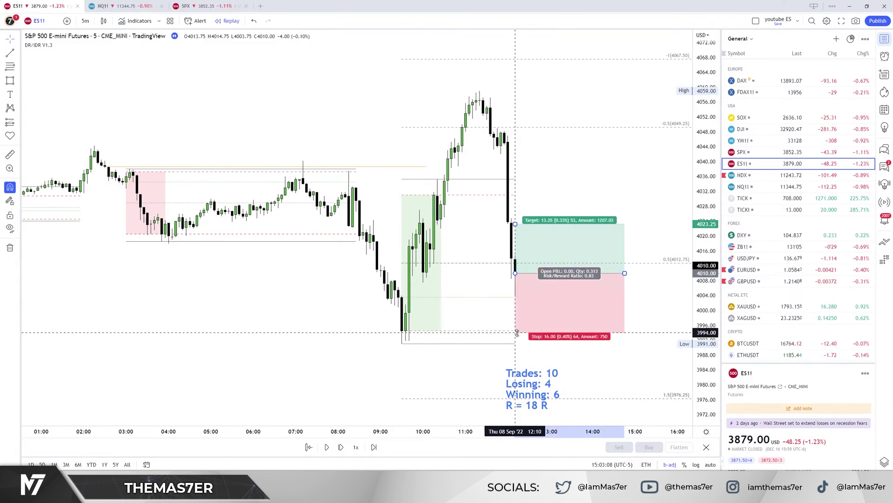
Place a long position at 4010.00 from 12:10 with its stop at 3993.75 and its target at 4049.25
{"action": "left_click_drag", "start_coordinate": [516, 333], "coordinate": [518, 333]}
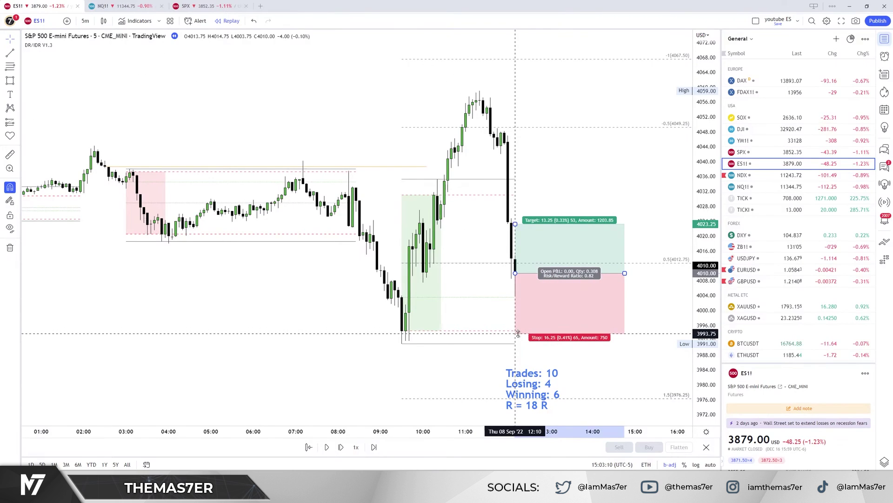
{"action": "left_click", "coordinate": [608, 355]}
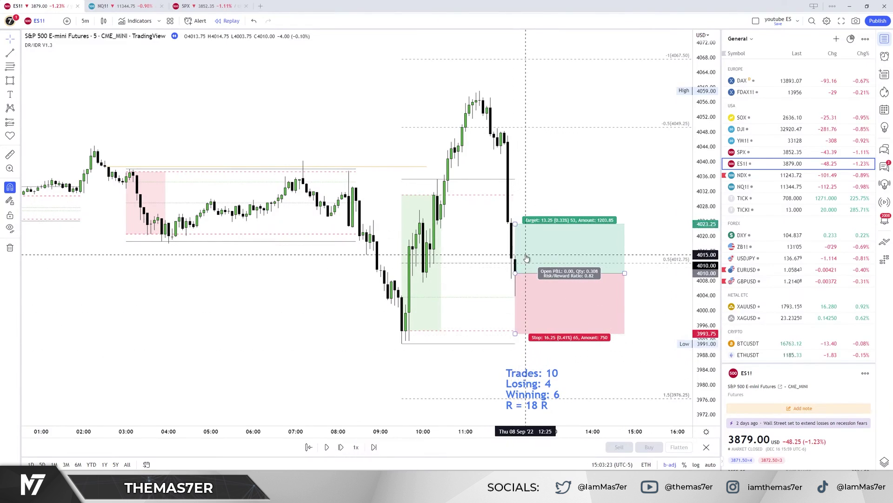
{"action": "left_click_drag", "start_coordinate": [527, 223], "coordinate": [534, 127]}
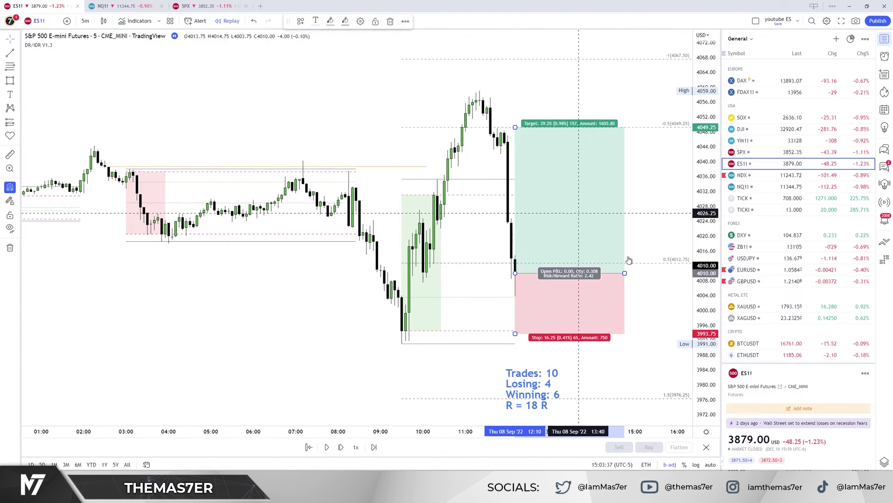
{"action": "left_click_drag", "start_coordinate": [704, 194], "coordinate": [703, 228]}
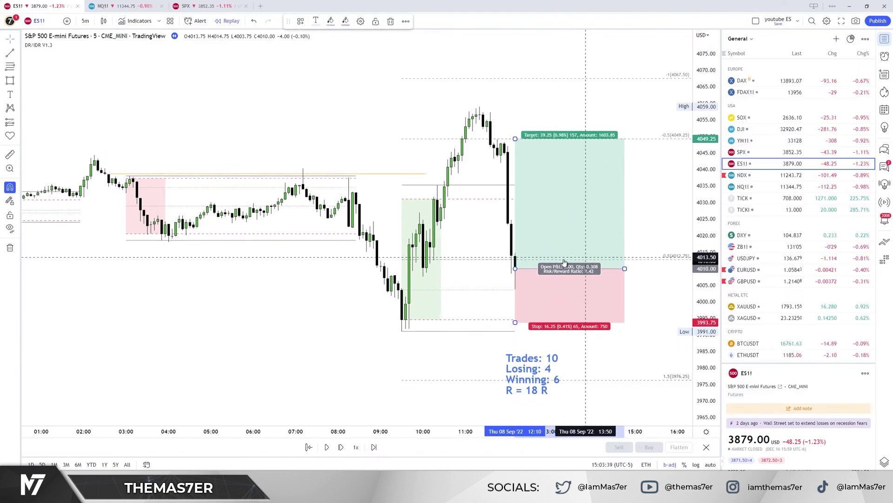
{"action": "left_click", "coordinate": [319, 343]}
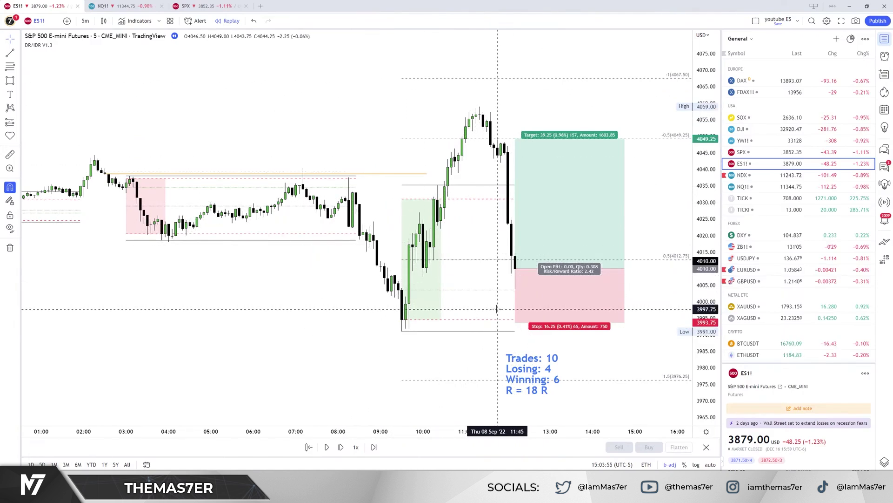
Advance the replay candle by candle to about 13:45, past the point where price reaches the long position's target
{"action": "left_click", "coordinate": [343, 452]}
{"action": "left_click", "coordinate": [343, 452]}
{"action": "left_click", "coordinate": [343, 453]}
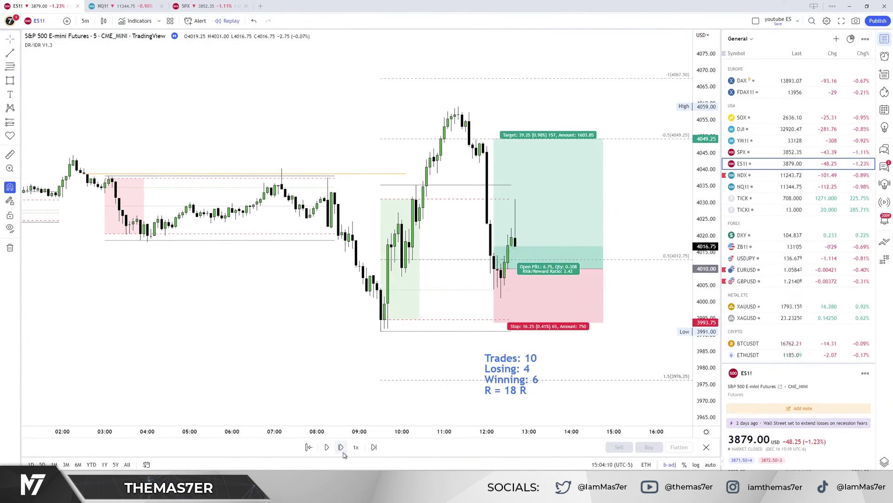
{"action": "left_click", "coordinate": [342, 452]}
{"action": "left_click", "coordinate": [343, 453]}
{"action": "left_click", "coordinate": [343, 452]}
{"action": "left_click", "coordinate": [343, 453]}
{"action": "left_click", "coordinate": [343, 452]}
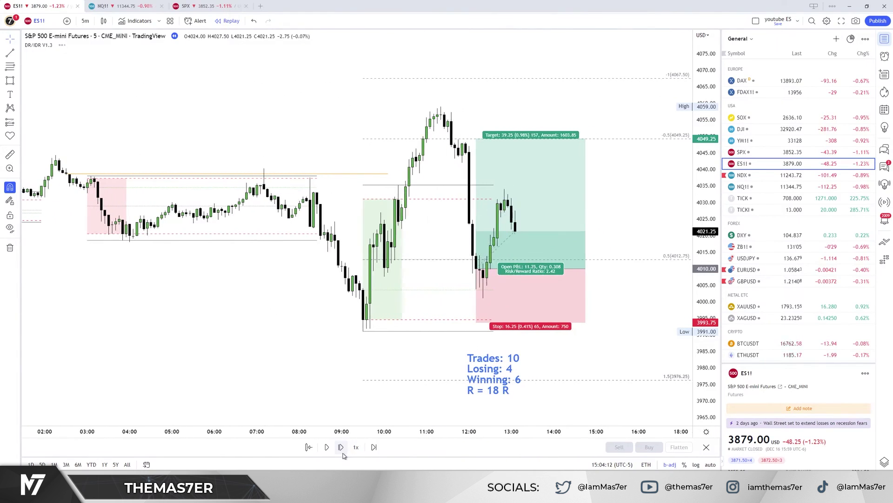
{"action": "left_click", "coordinate": [342, 450]}
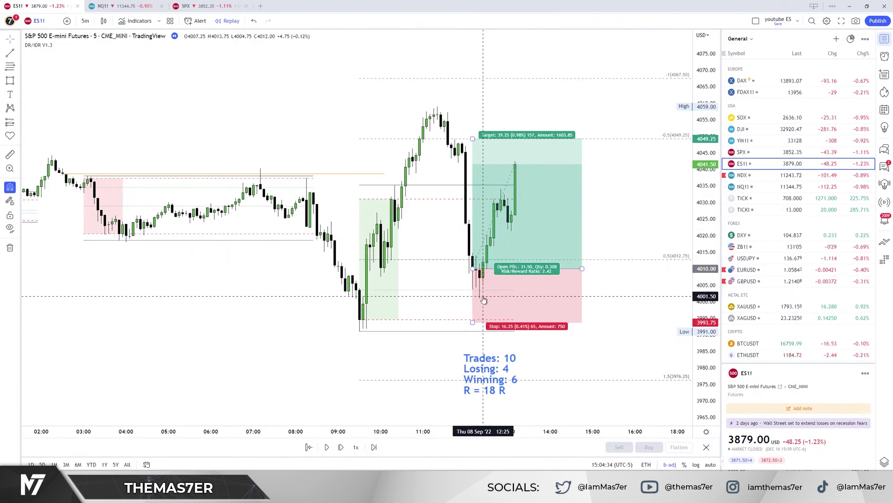
{"action": "left_click", "coordinate": [341, 447]}
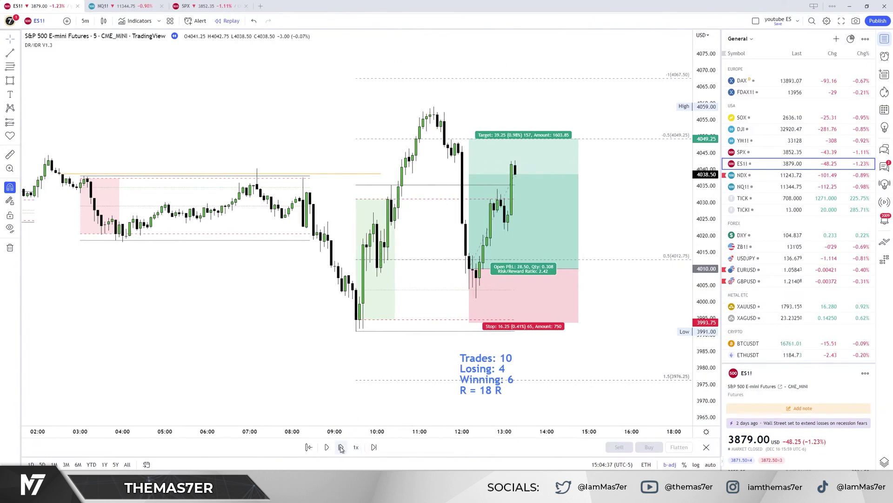
{"action": "left_click", "coordinate": [340, 447]}
{"action": "left_click", "coordinate": [341, 446]}
{"action": "left_click", "coordinate": [341, 447]}
{"action": "left_click", "coordinate": [340, 447]}
{"action": "left_click", "coordinate": [340, 447]}
{"action": "left_click", "coordinate": [340, 447]}
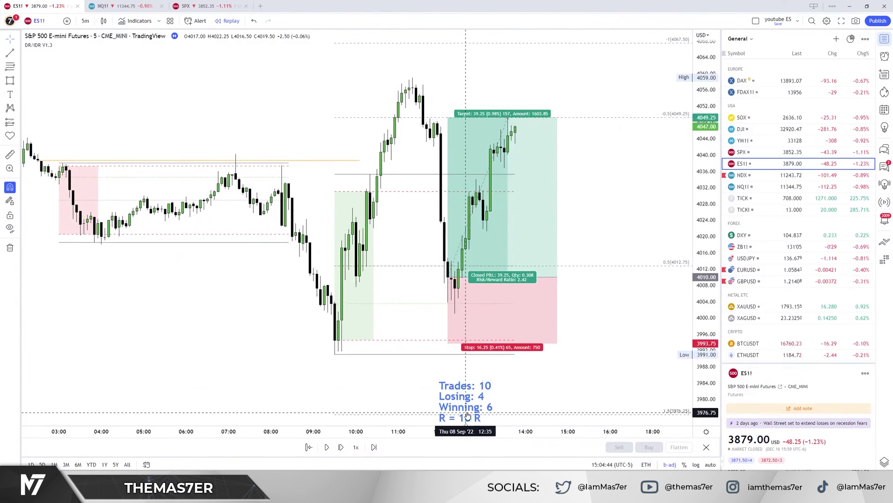
Update the tally note to Trades: 11, Winning: 7 and R = 20.5 R, and delete the long position
{"action": "left_click_drag", "start_coordinate": [465, 414], "coordinate": [632, 363]}
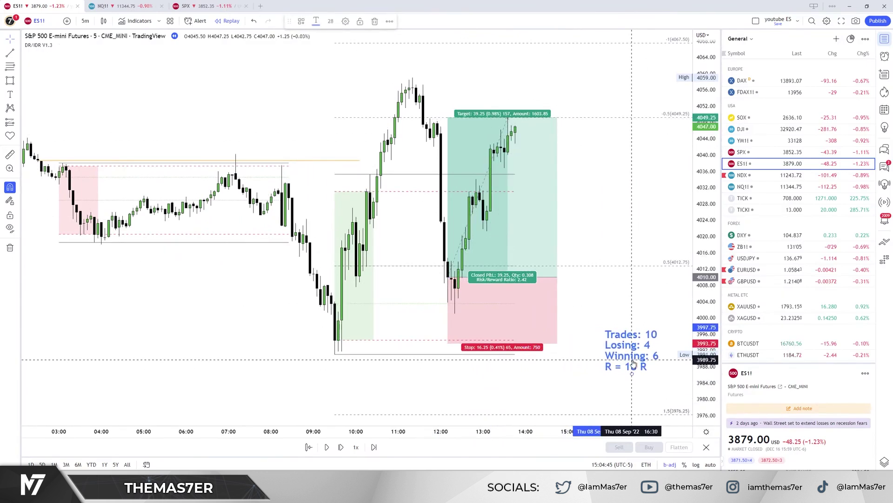
{"action": "double_click", "coordinate": [632, 363]}
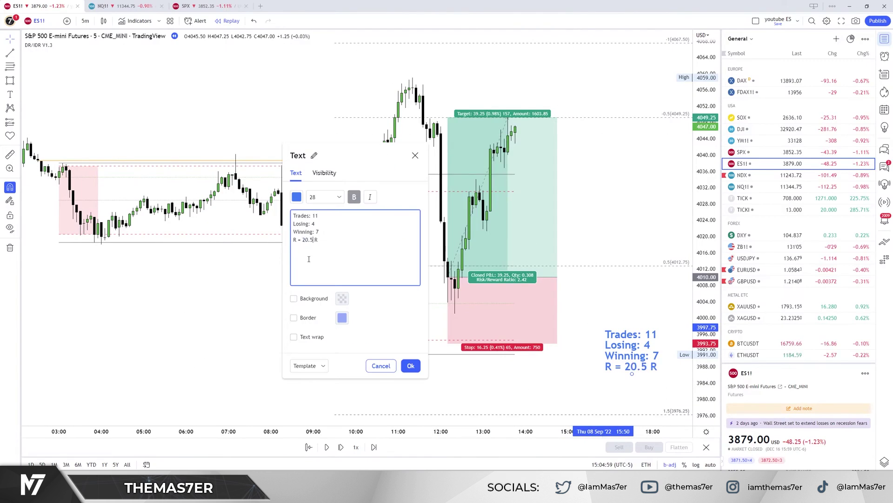
{"action": "left_click", "coordinate": [381, 365]}
{"action": "left_click", "coordinate": [522, 307]}
{"action": "key", "text": "Delete"}
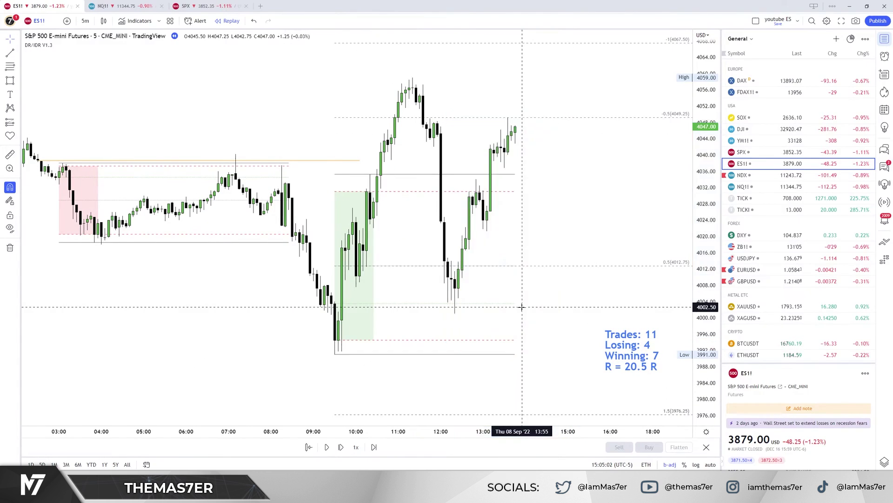